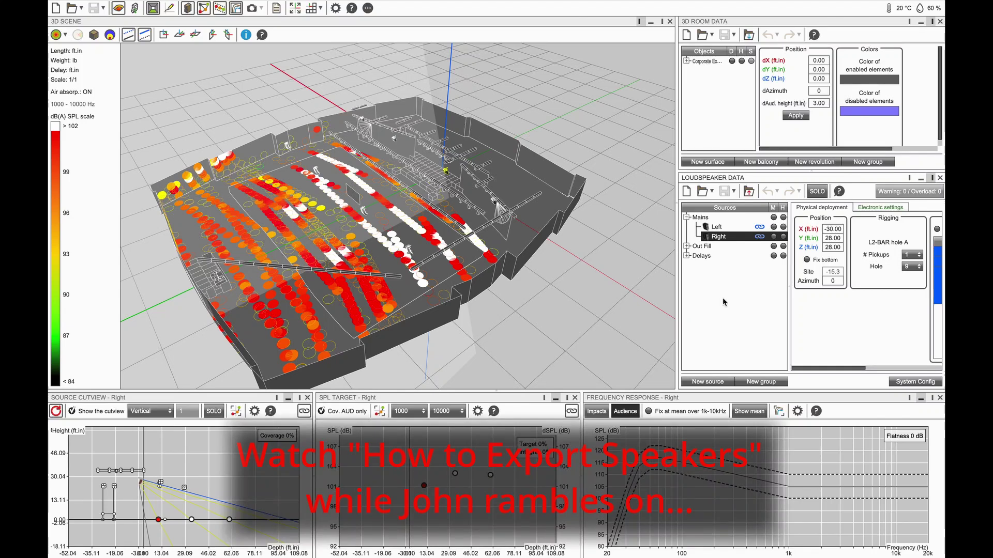
Step: Export the speaker design as a single-layer DXF in inches, named 'Speakers'
left_click(750, 192)
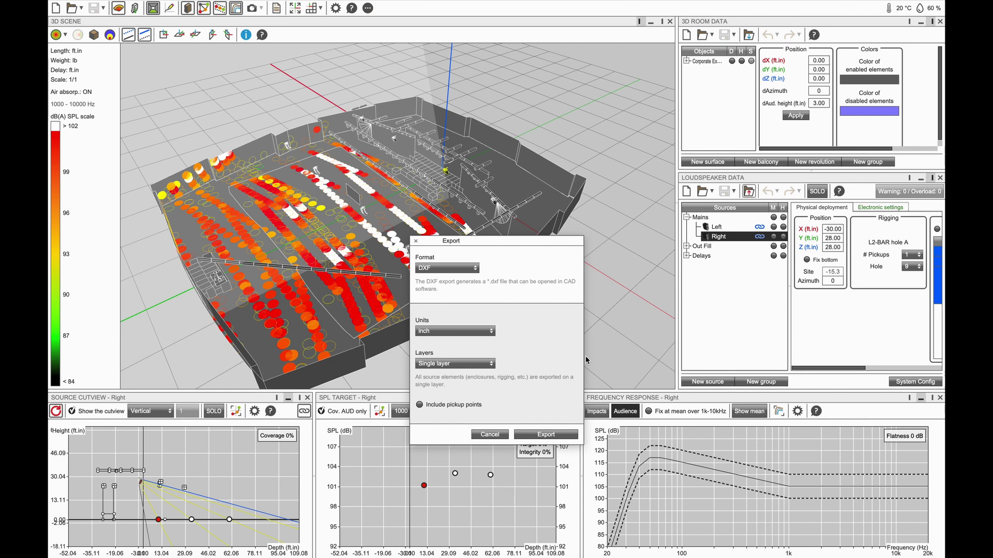
left_click(540, 435)
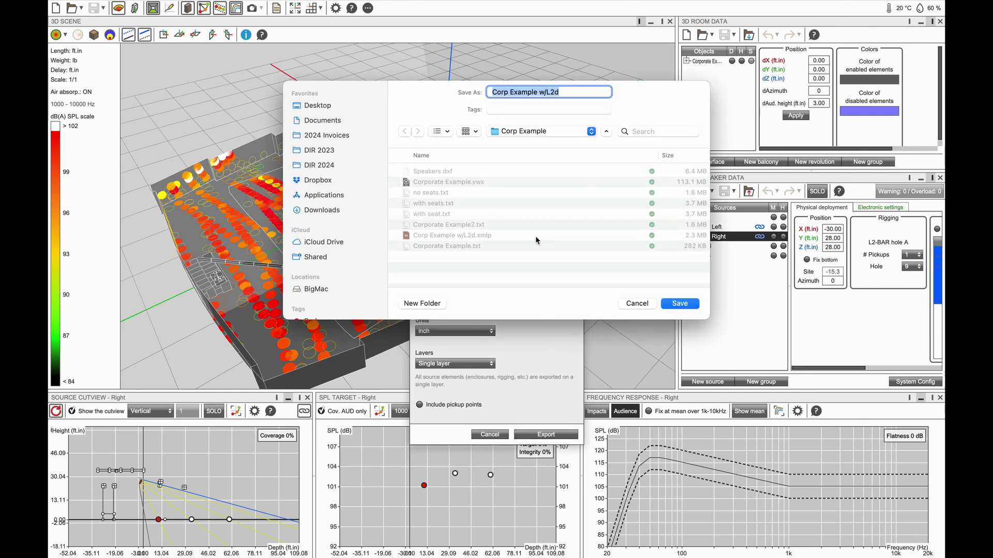
type("Speakers 1")
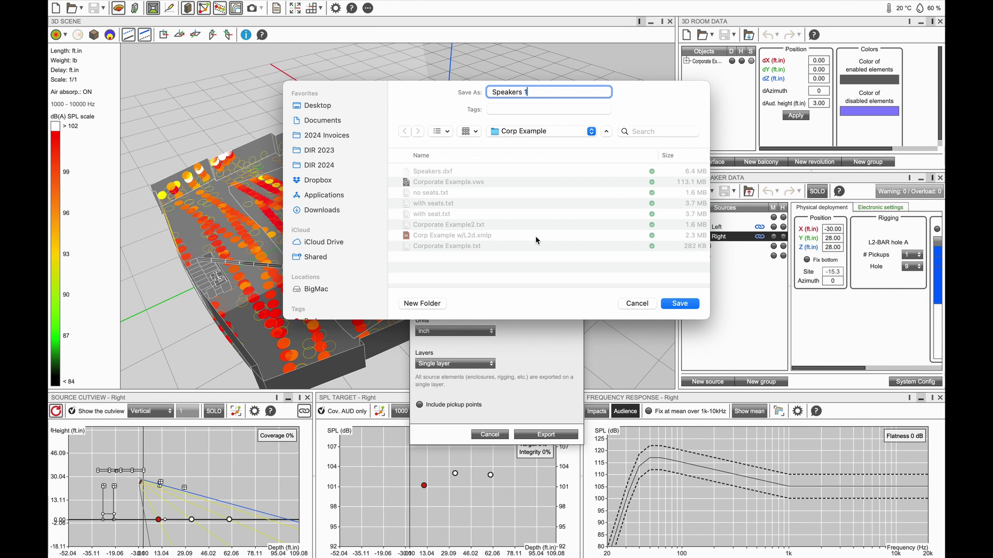
key("Return")
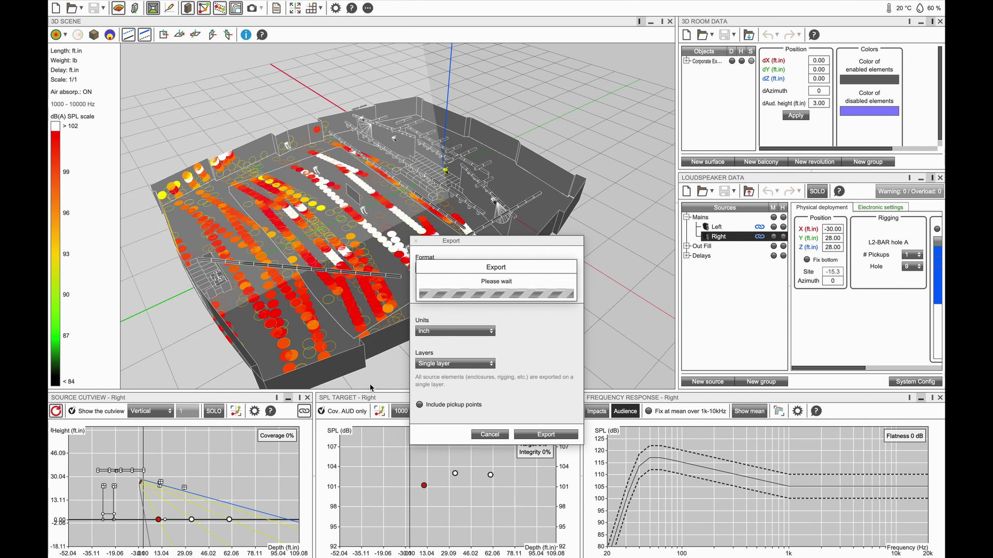
mouse_move(318, 553)
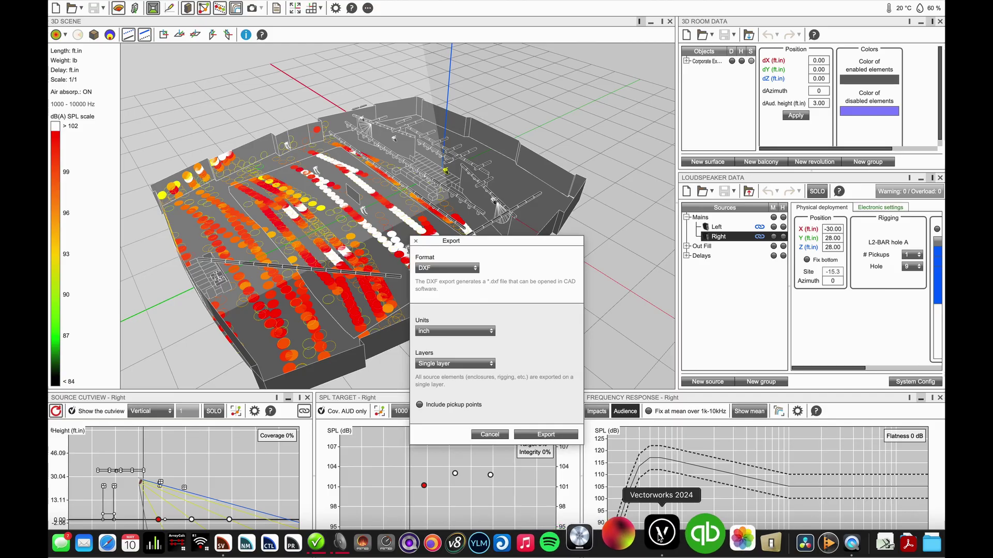
Step: Import Speakers 1.dxf as a single DXF/DWG, accepting inch units and the default colour mapping
left_click(660, 538)
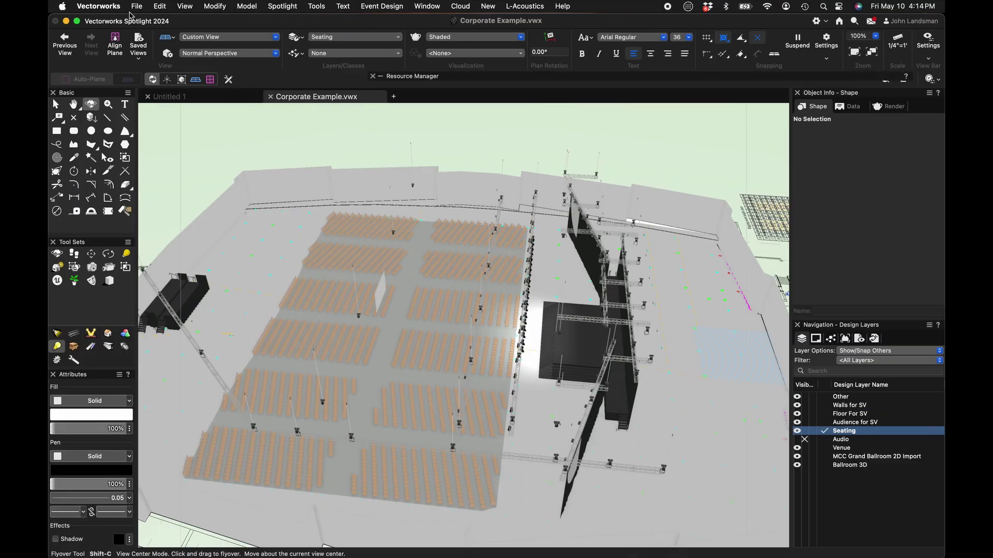
left_click(136, 6)
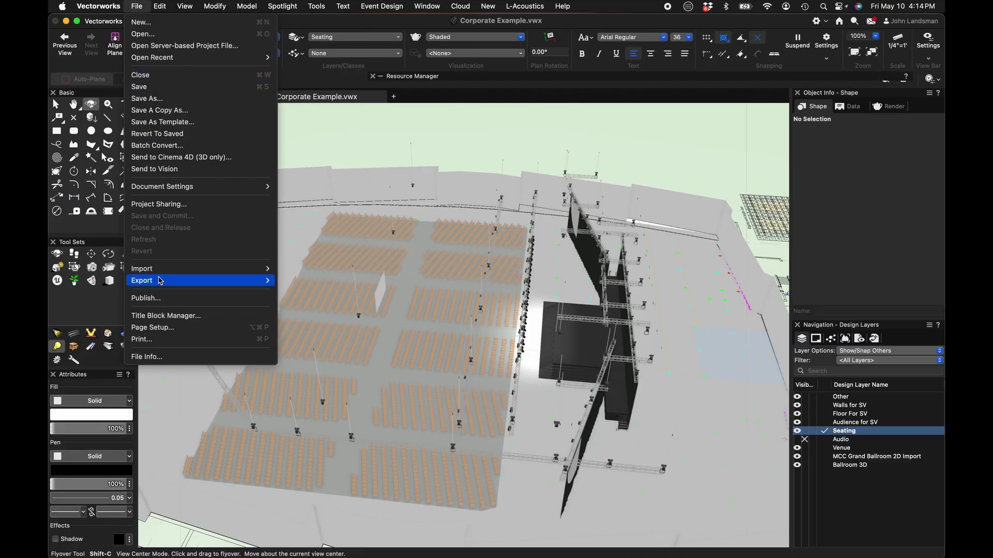
mouse_move(171, 280)
mouse_move(194, 268)
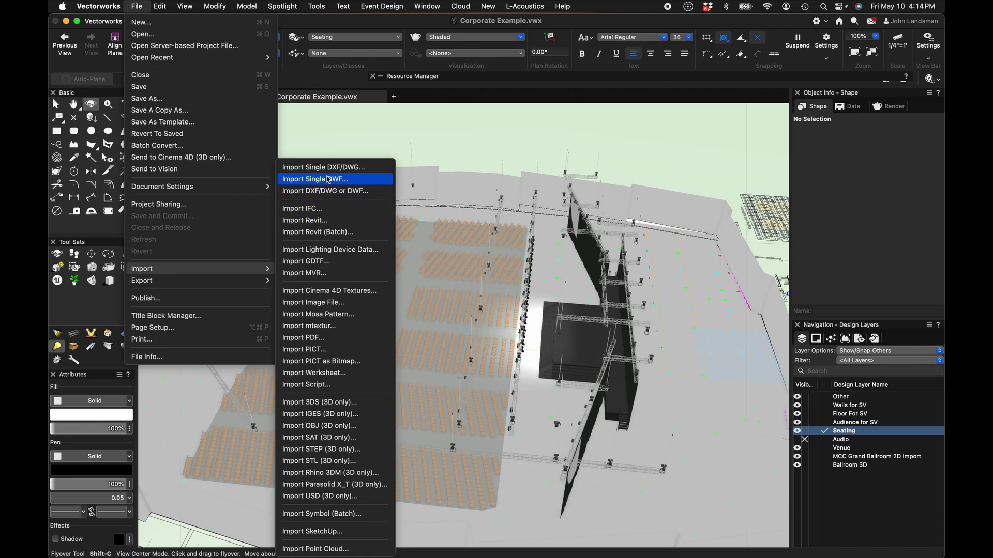
left_click(327, 169)
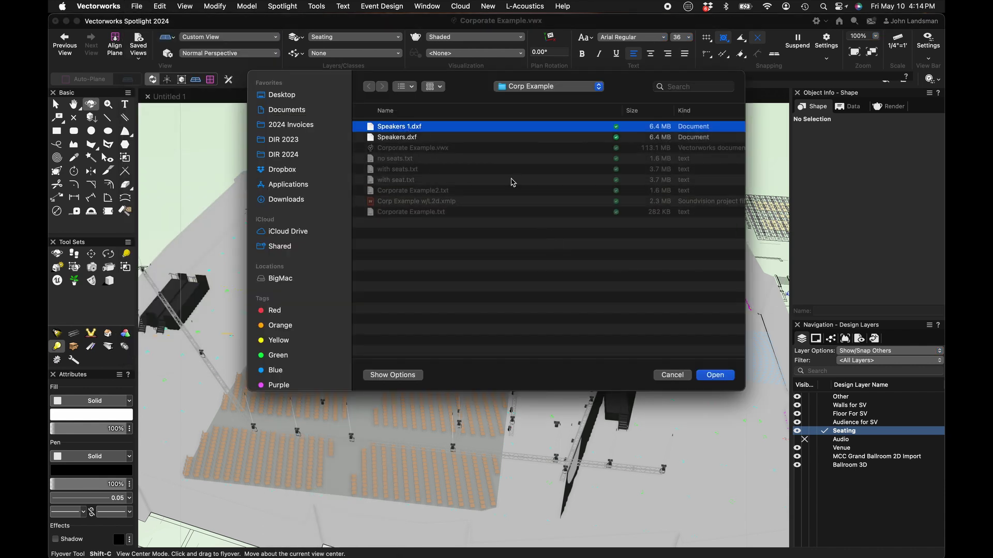
left_click(715, 375)
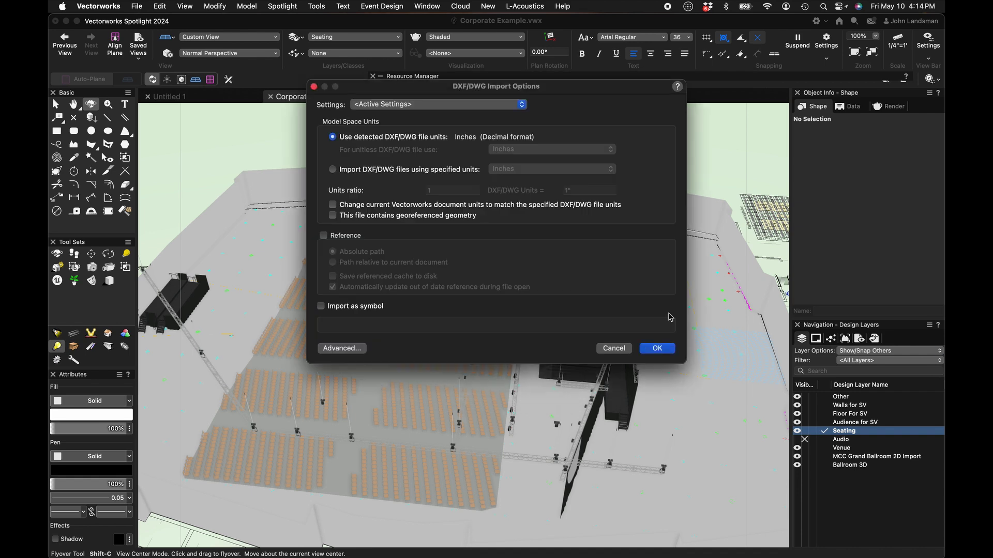
left_click(669, 352)
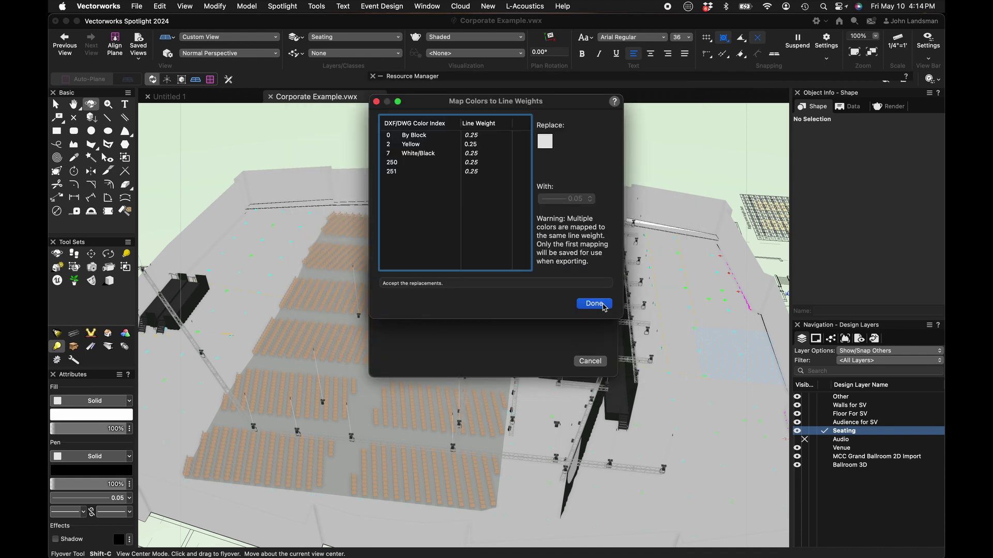
left_click(600, 305)
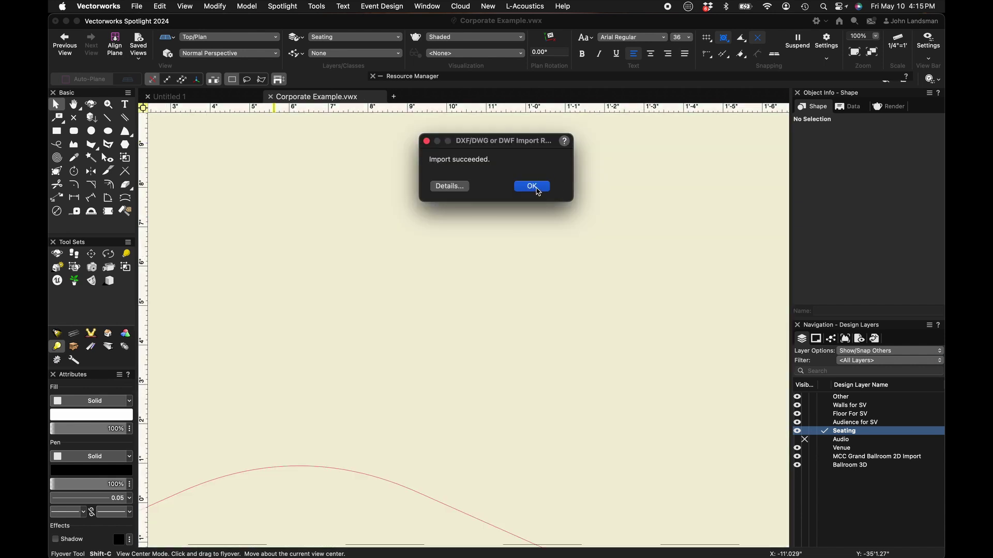
Step: Dismiss the import message and fly and pan the 3D view to inspect the arrays above the seating
left_click(535, 187)
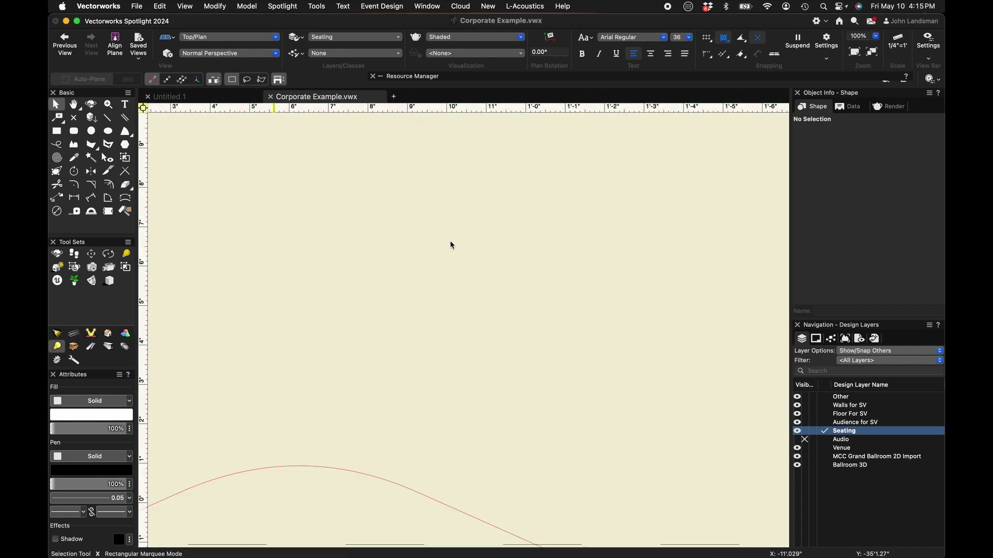
scroll(447, 247, "down", 15)
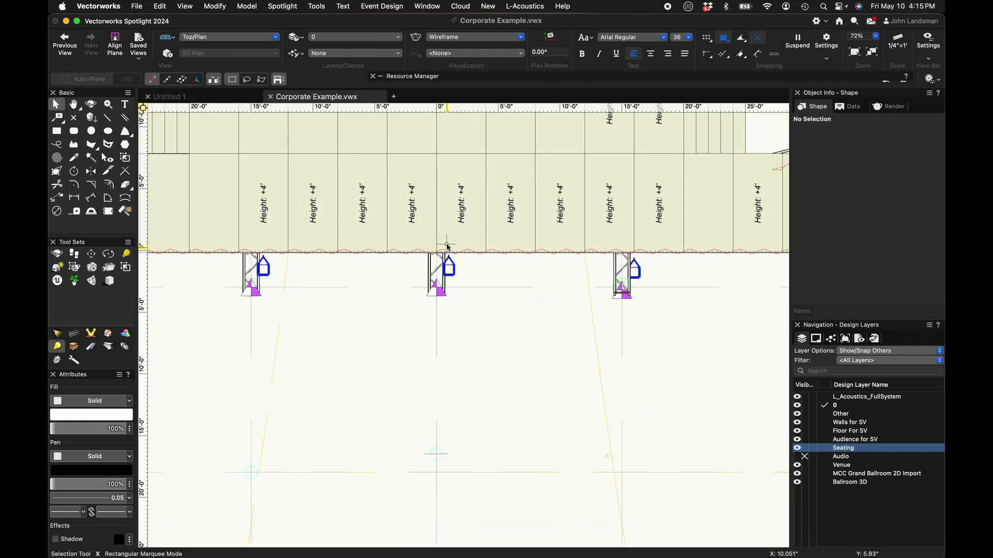
left_click(91, 104)
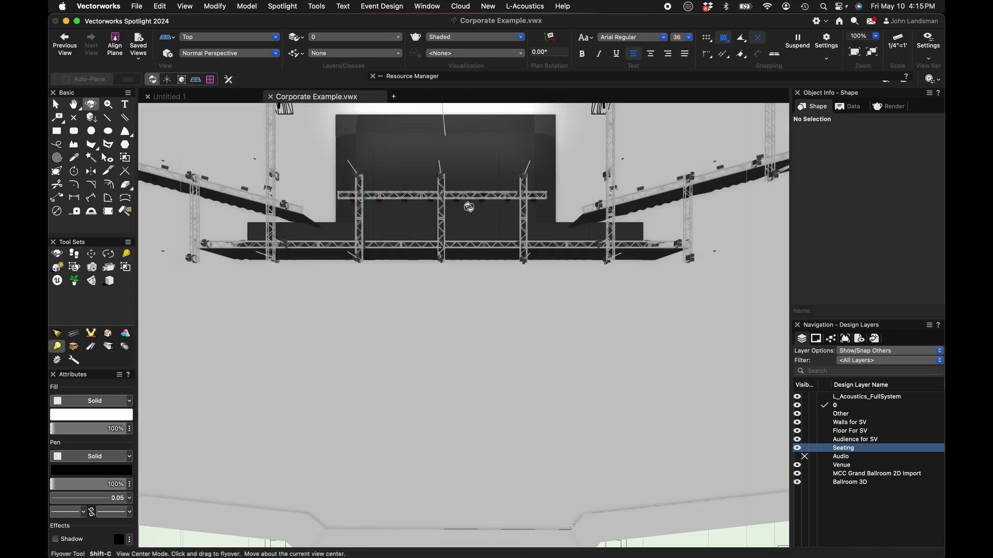
left_click_drag(336, 221, 379, 118)
key("h")
left_click_drag(459, 288, 701, 348)
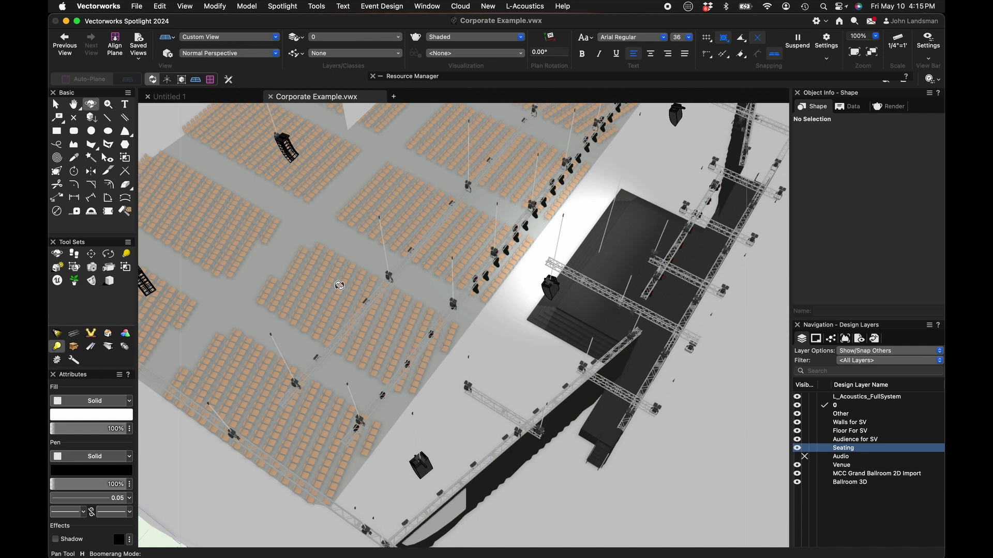
left_click_drag(340, 285, 383, 318)
key("h")
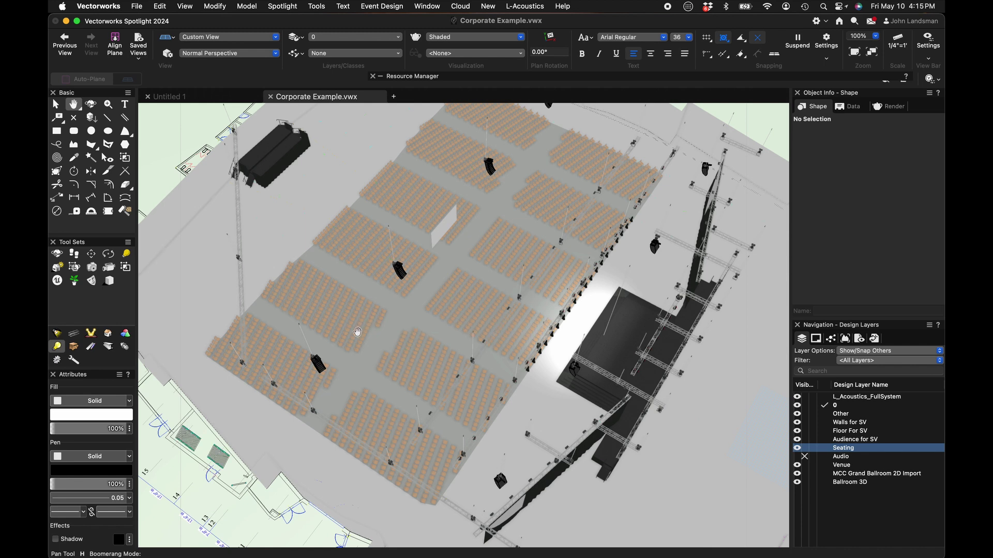
left_click_drag(431, 345, 489, 260)
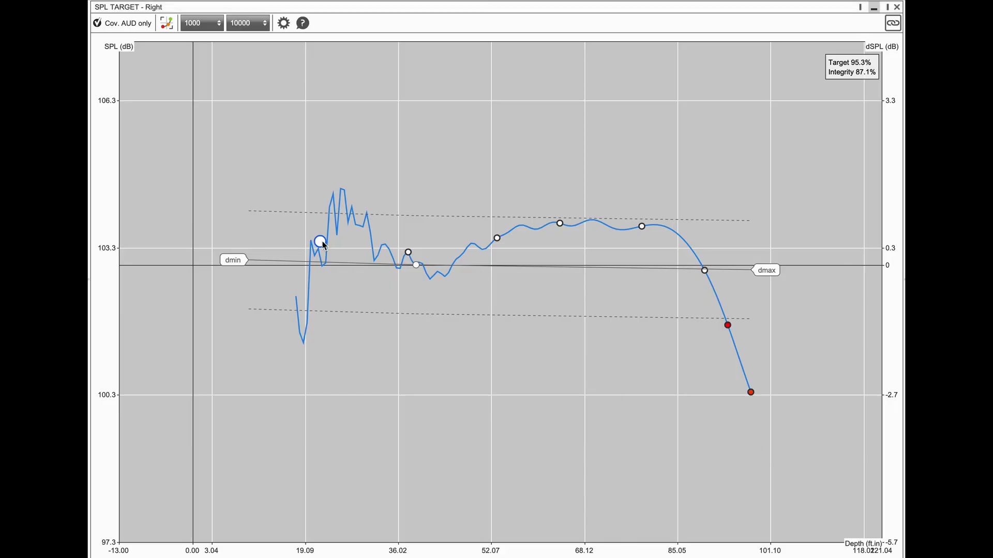
Step: Read the Right source's SPL values at points along the SPL Target curve
mouse_move(323, 245)
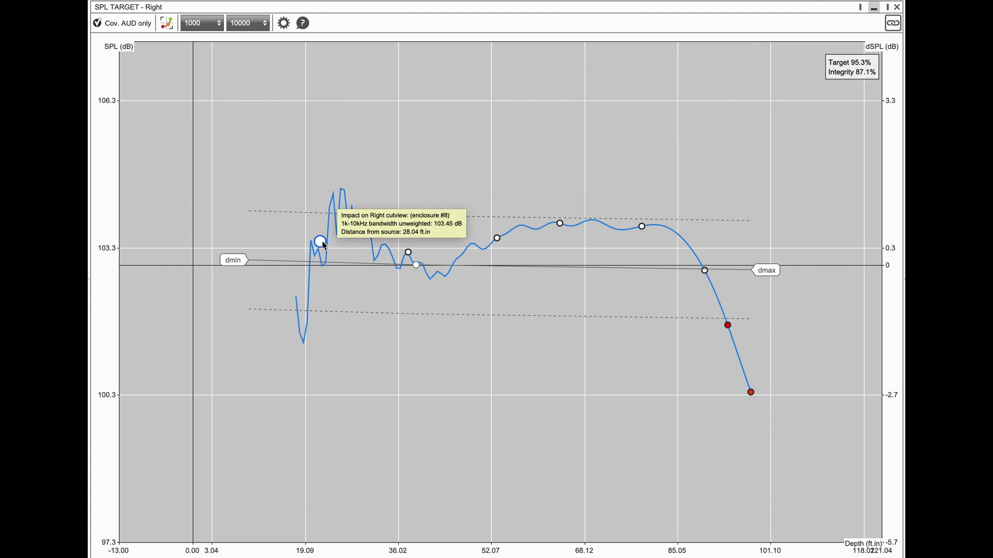
mouse_move(707, 274)
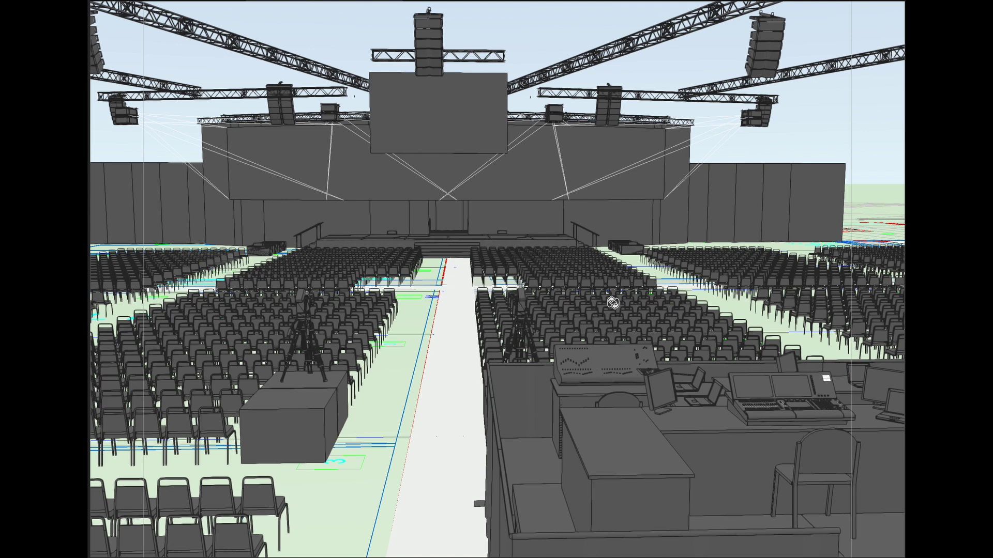
Step: Zoom in on the arena drawing
scroll(613, 303, "up", 3)
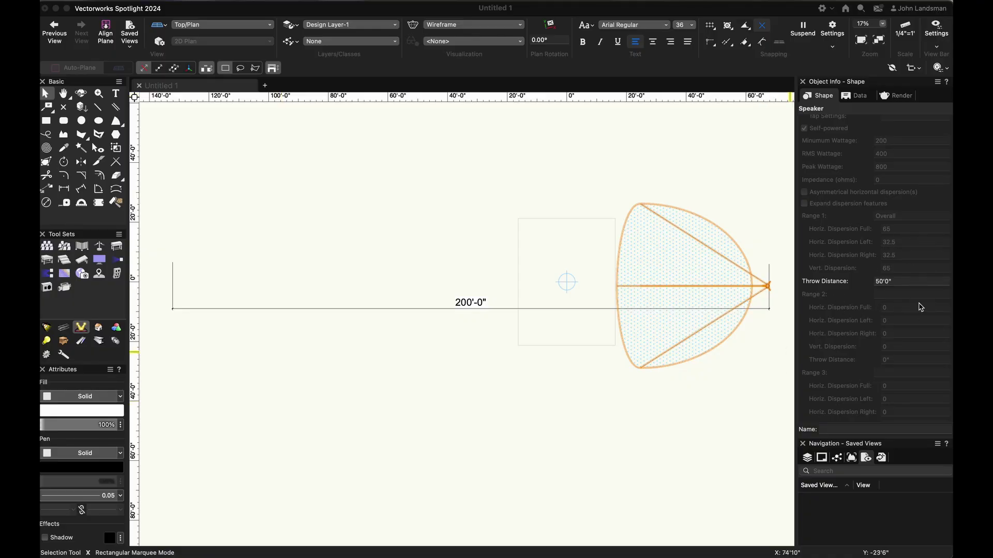
Step: Change the speaker's Throw Distance in Object Info to 150'
left_click_drag(894, 282, 858, 281)
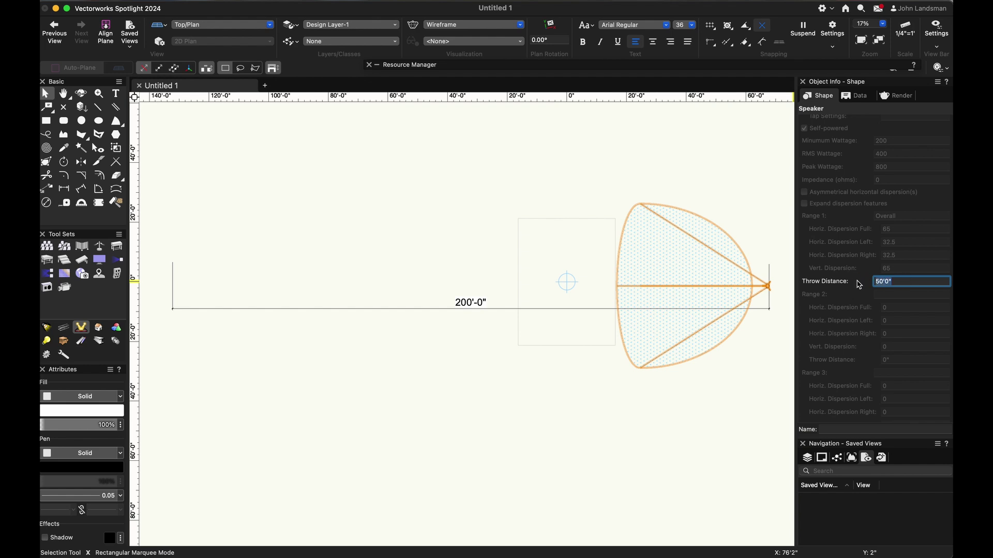
type("150'")
key("Return")
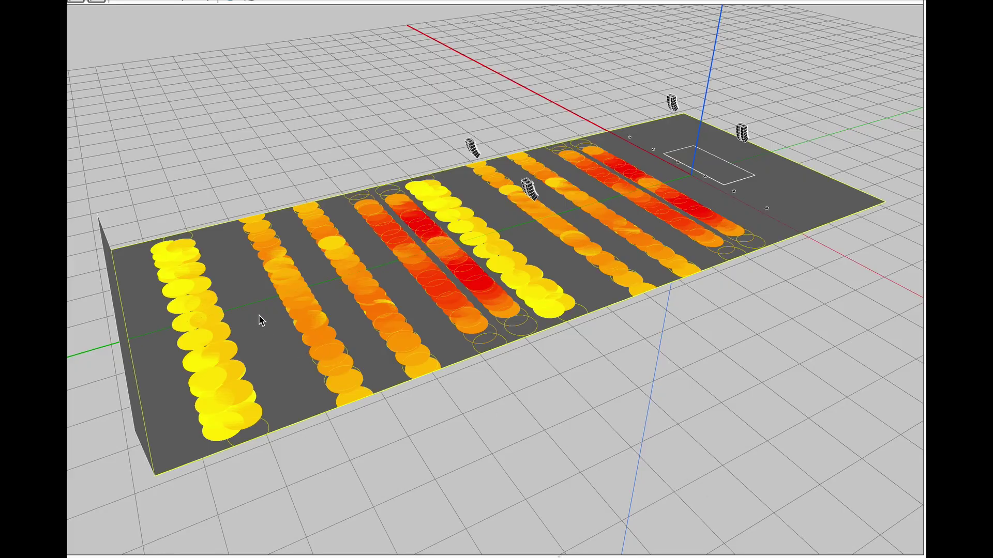
Step: Orbit the venue model, select a roof truss beam, then orbit to another angle
left_click_drag(262, 319, 305, 255)
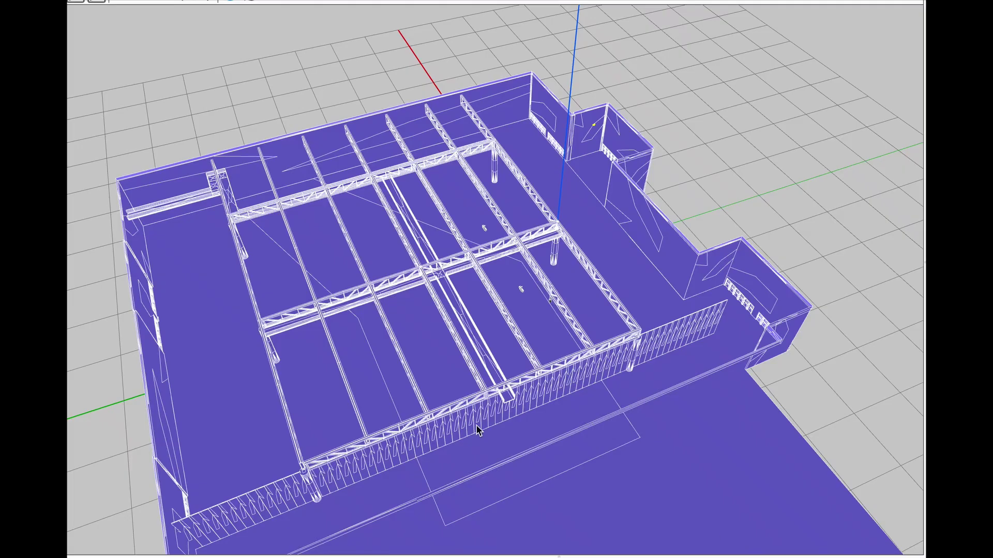
left_click(350, 389)
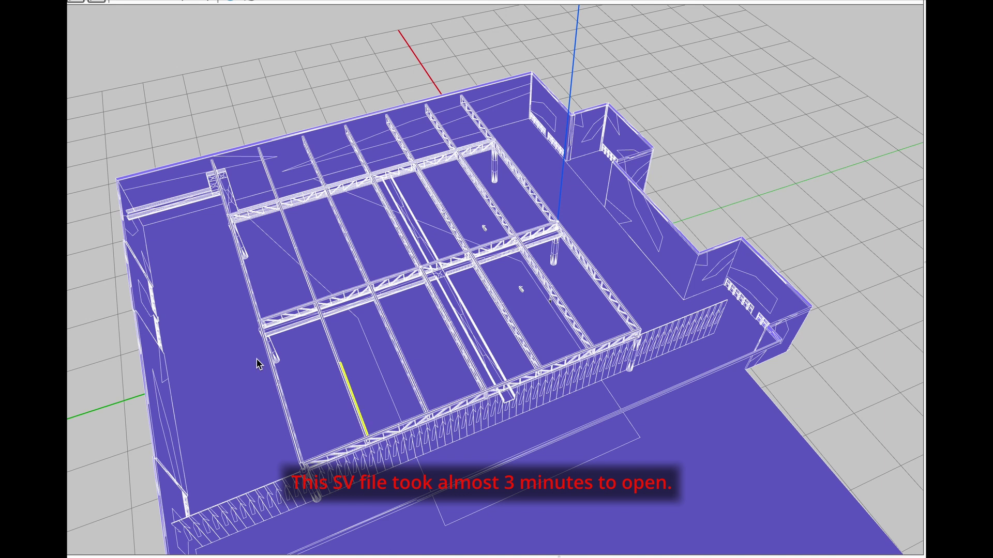
left_click_drag(288, 368, 385, 292)
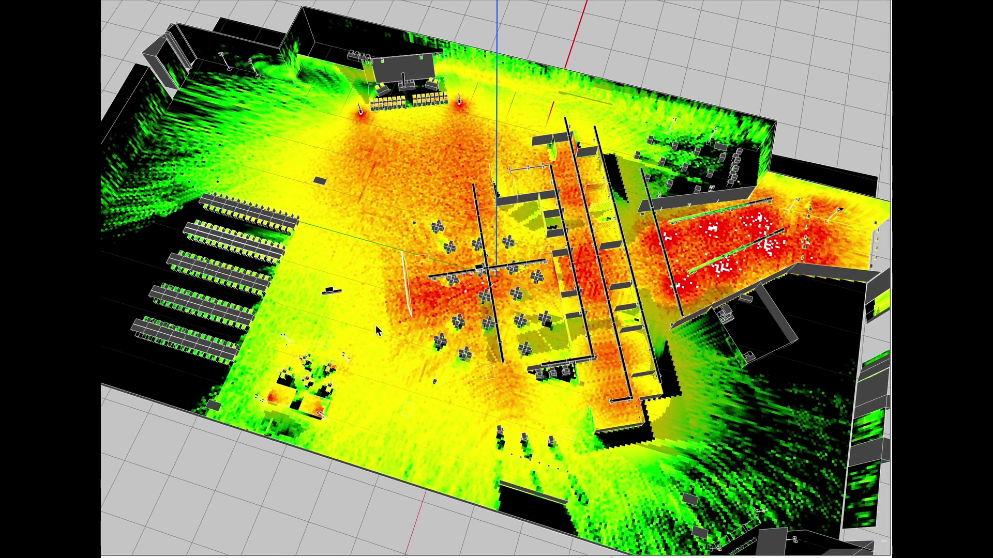
Step: Orbit the SPL coverage map toward a top-down view
middle_click_drag(376, 324, 391, 101)
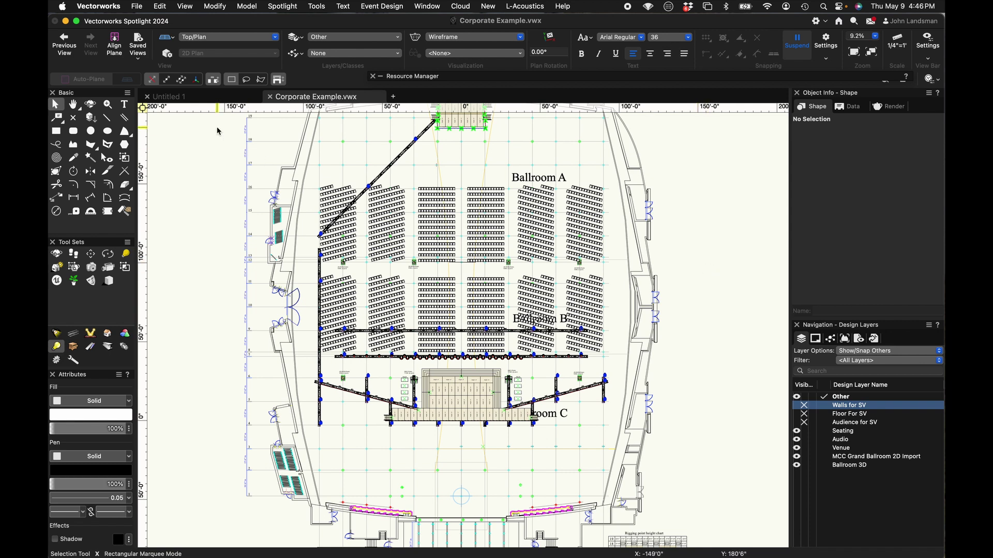
left_click(136, 10)
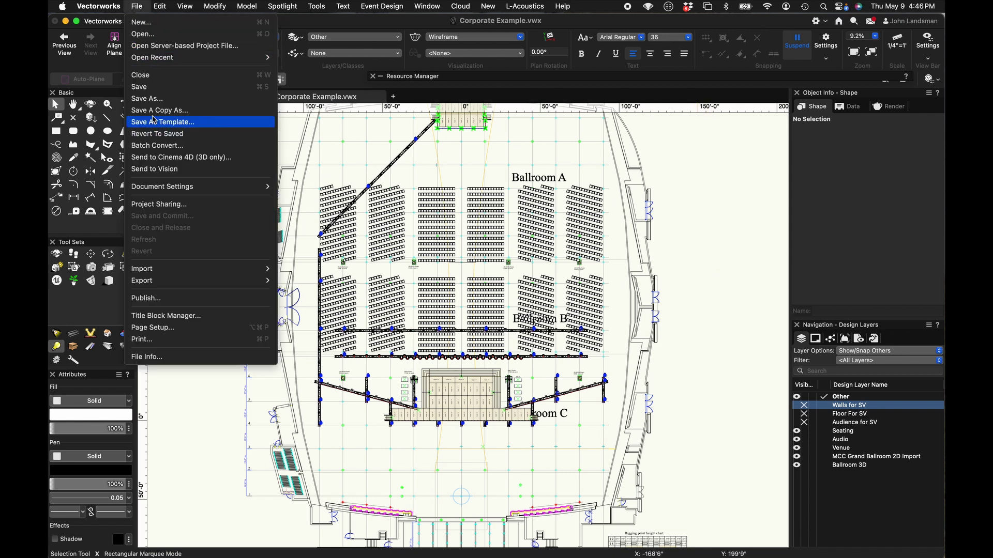
left_click(154, 116)
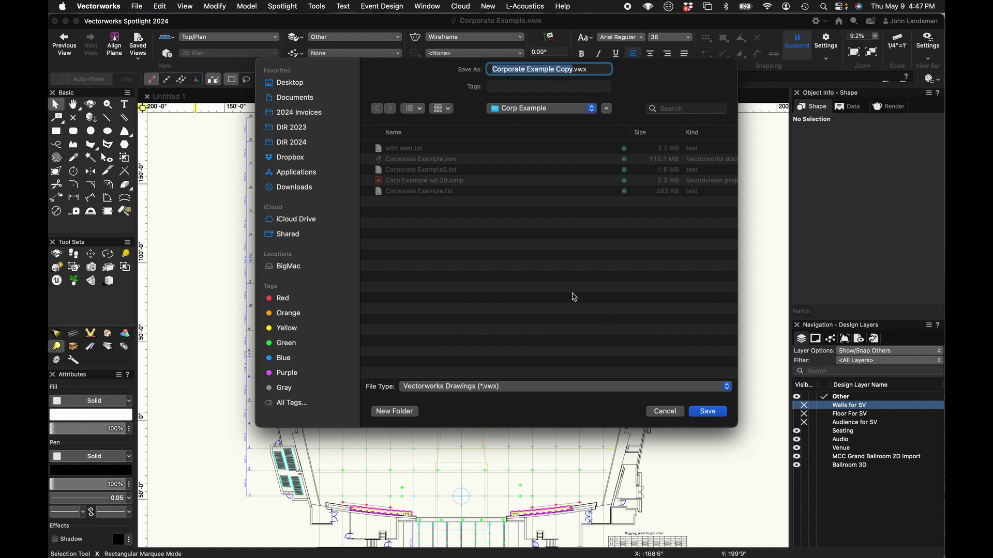
left_click(664, 412)
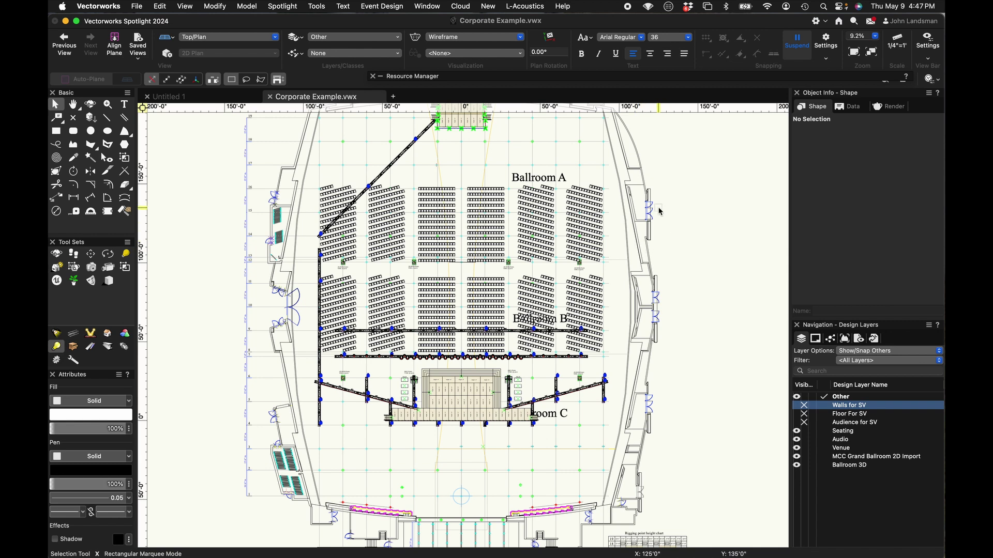
Step: Tilt the venue plan into a 3D perspective with the Flyover tool, then return to Selection
left_click(124, 109)
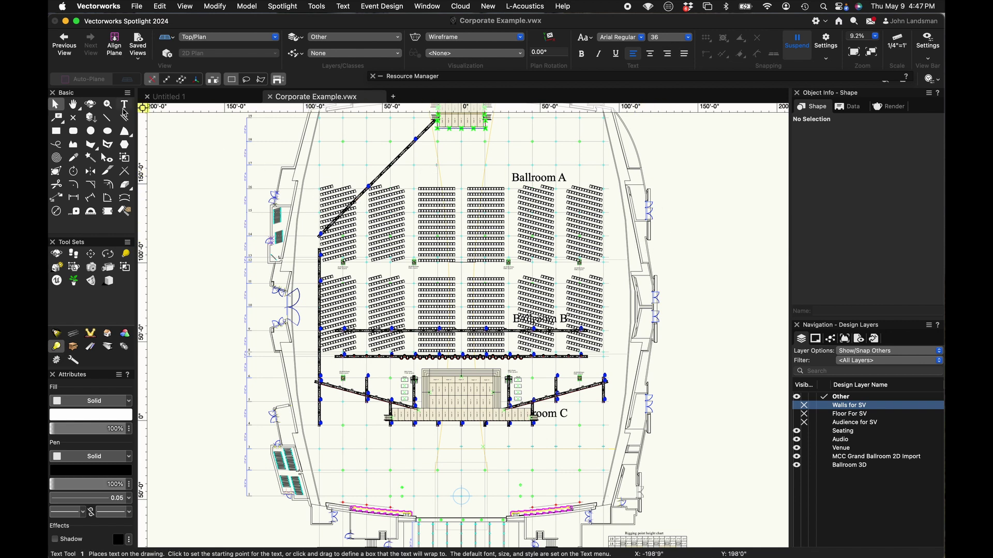
left_click(91, 106)
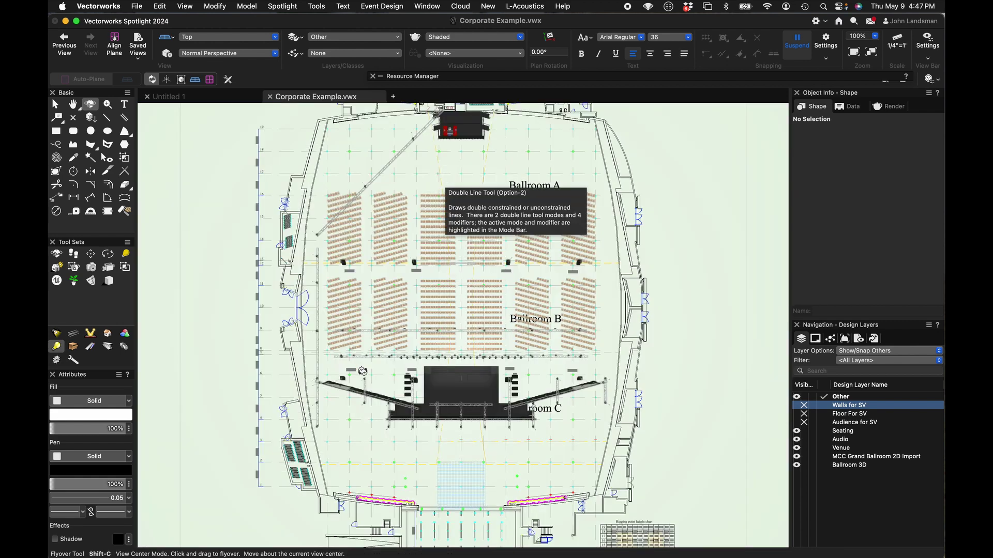
left_click_drag(364, 399, 316, 410)
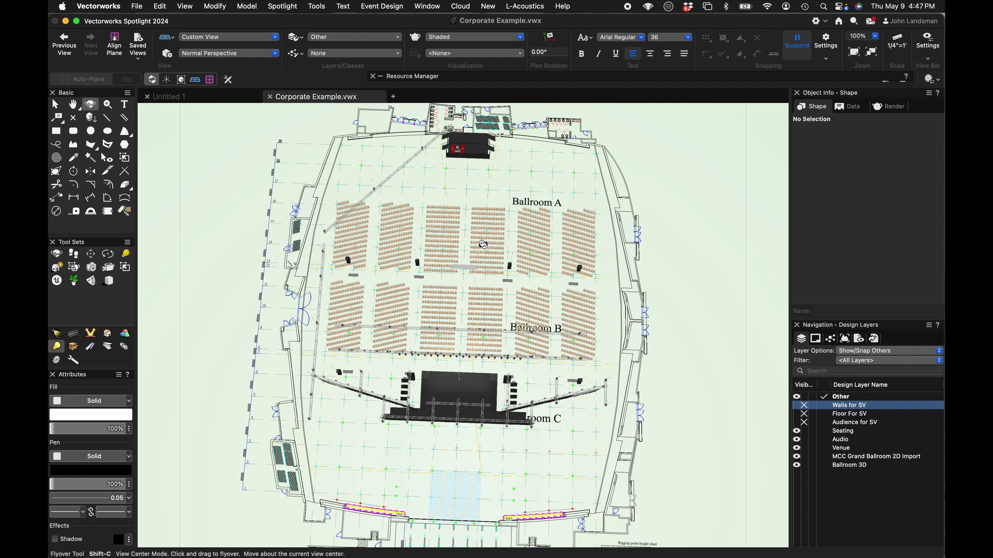
left_click_drag(482, 244, 484, 262)
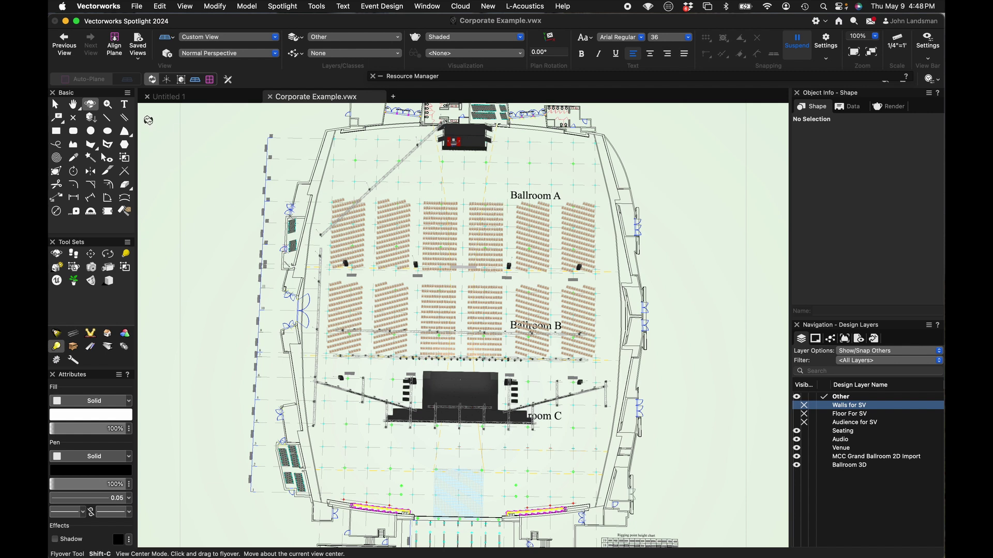
key("x")
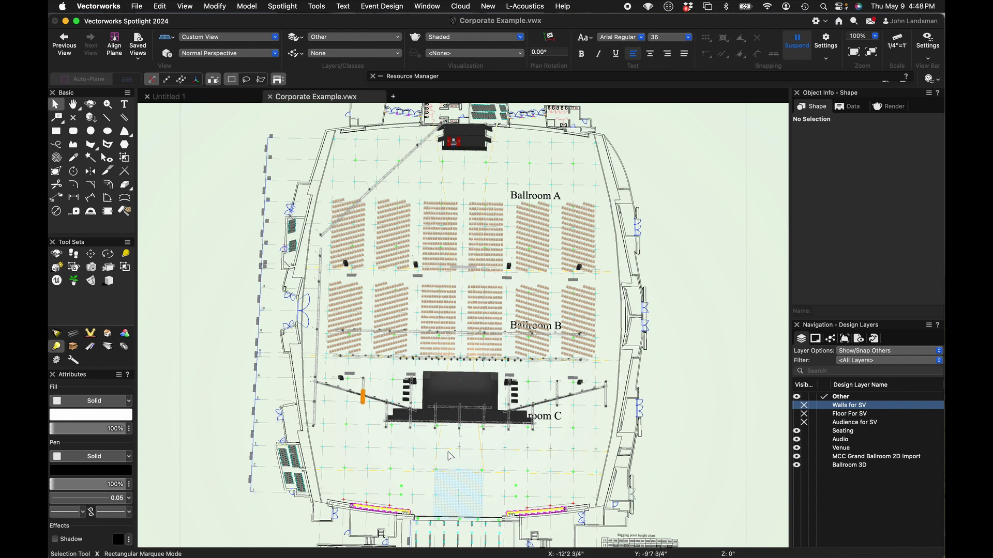
left_click(231, 38)
Step: Return to Top view and place the User Origin at the centre front edge of the stage
left_click(205, 83)
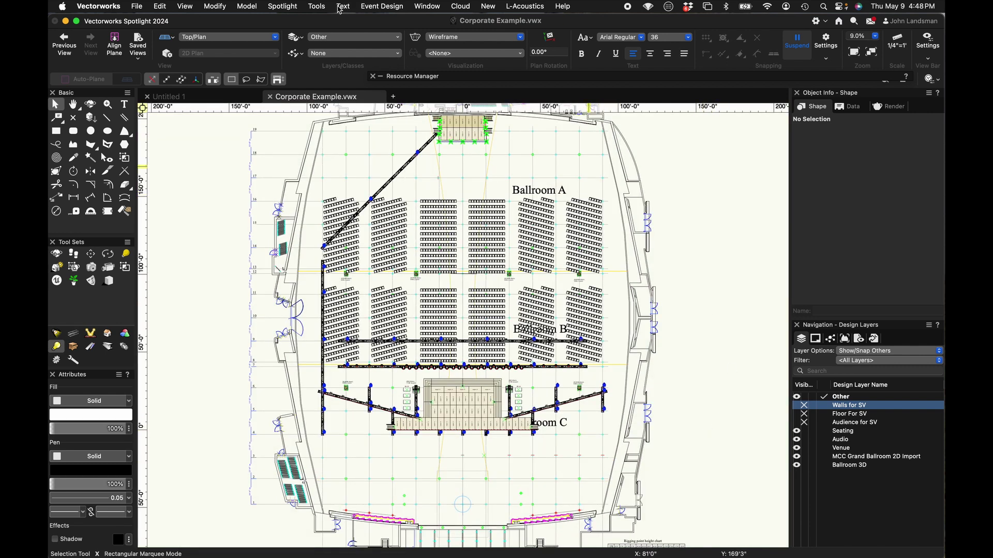
left_click(317, 6)
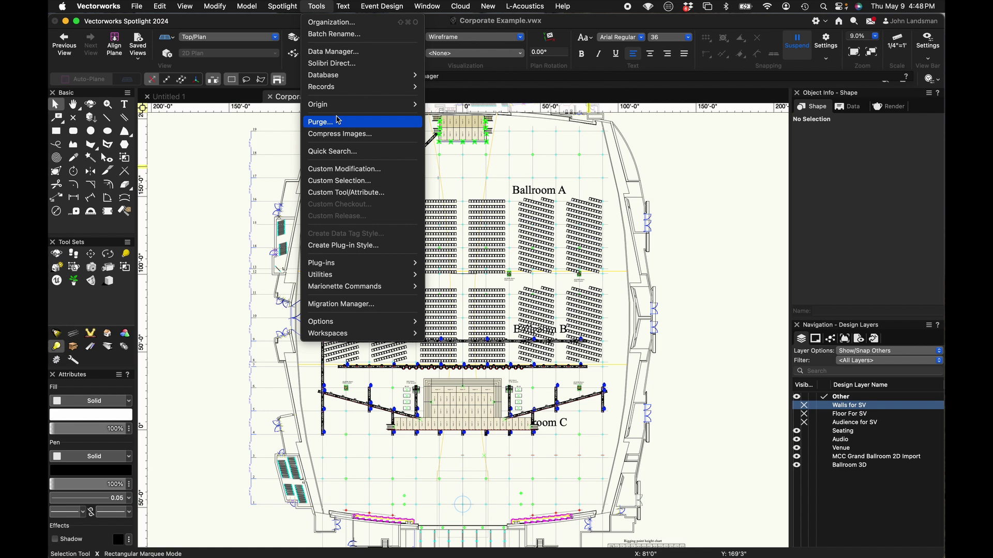
mouse_move(339, 106)
left_click(436, 105)
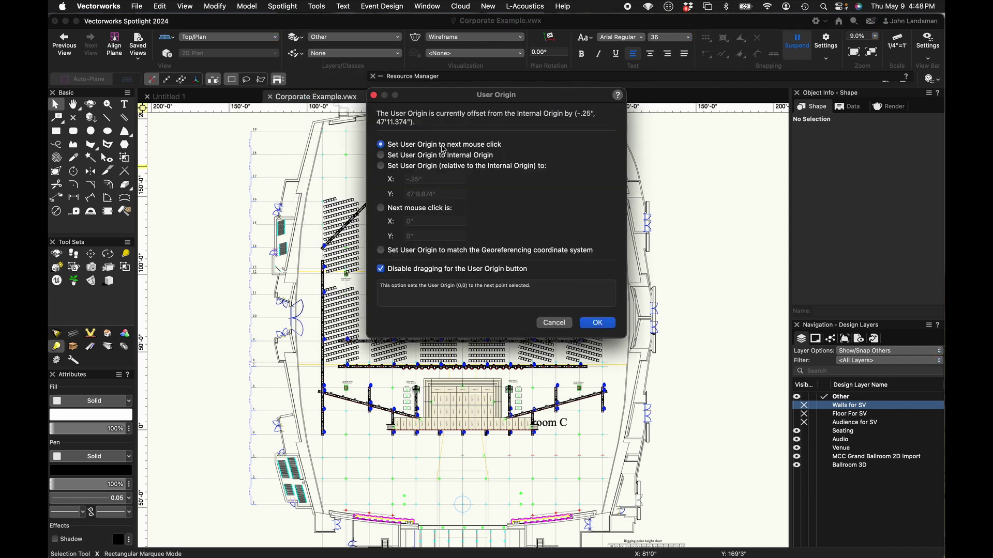
left_click(597, 323)
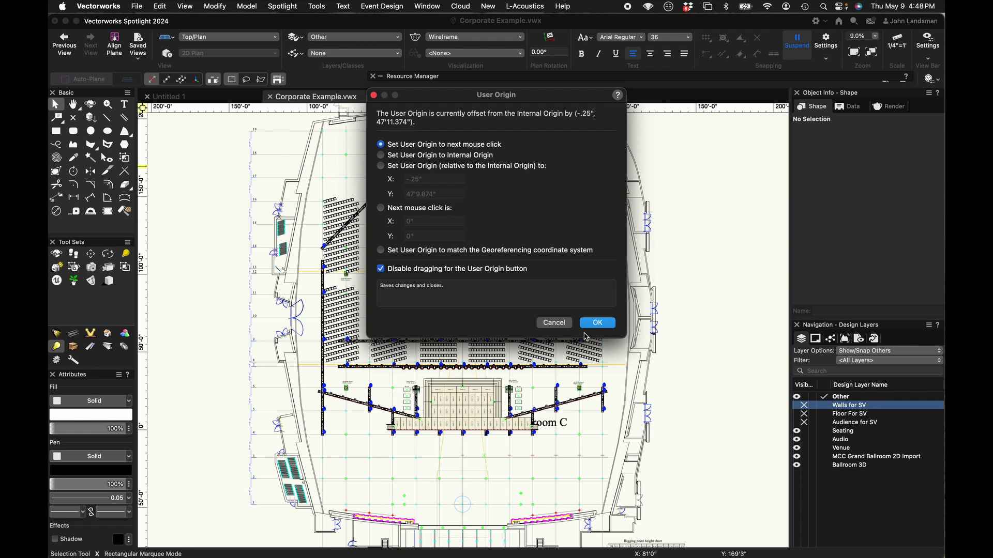
scroll(498, 434, "up", 5)
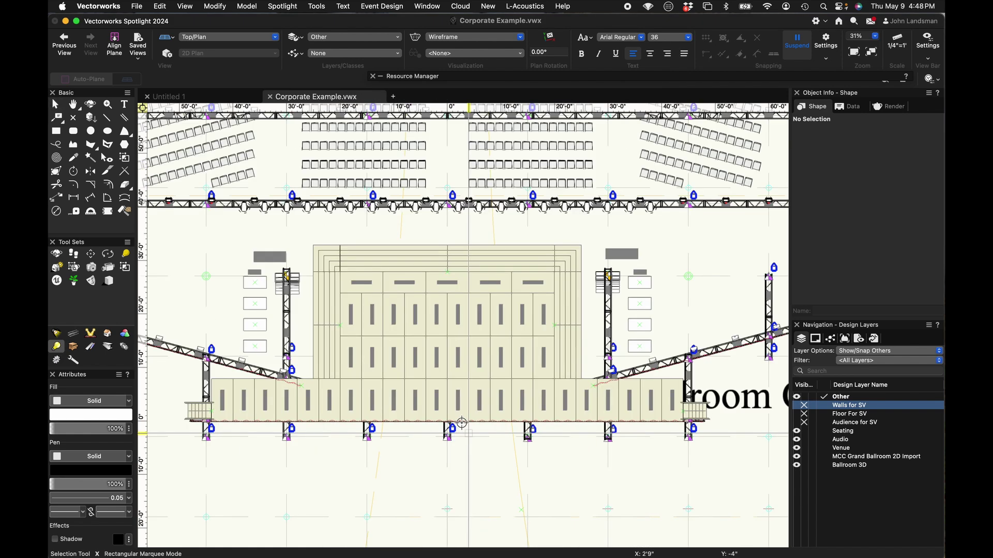
scroll(461, 422, "up", 3)
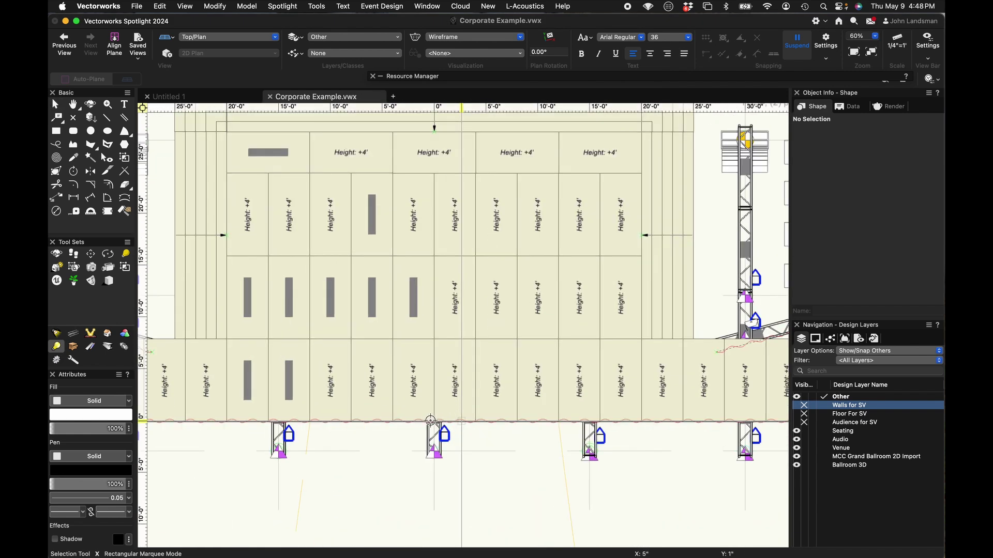
key("x")
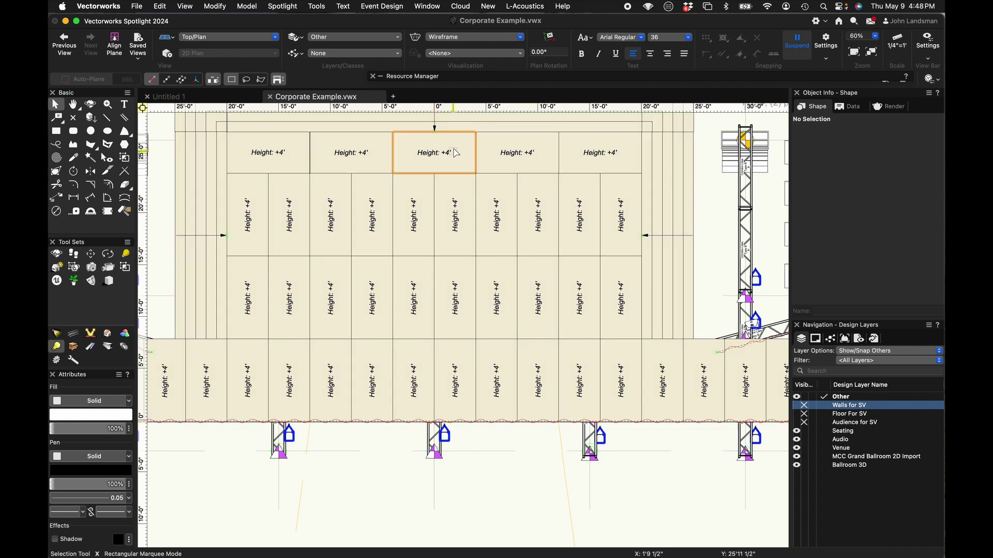
Step: Zoom and pan the plan to show Ballroom B seating, the stage and Ballroom A
scroll(406, 201, "down", 10)
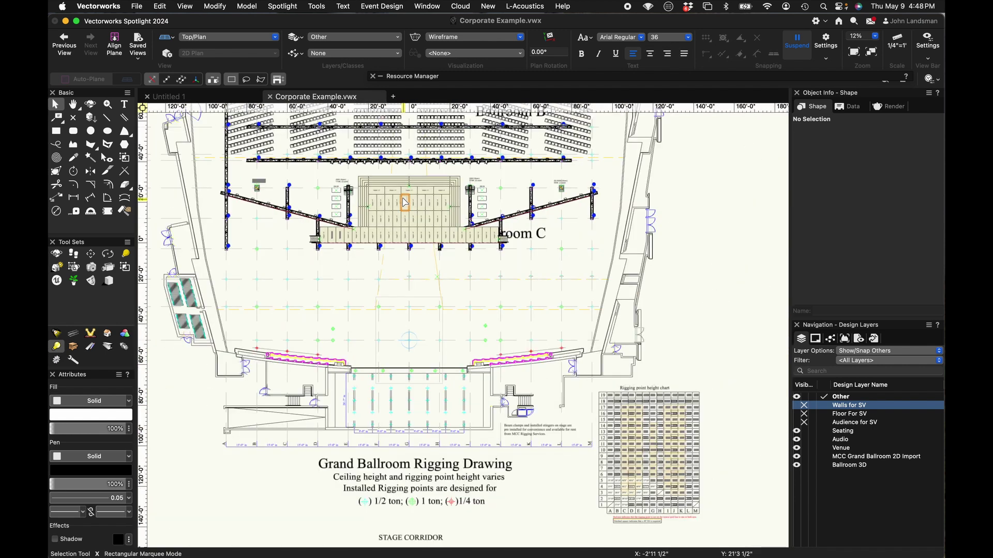
scroll(406, 202, "up", 3)
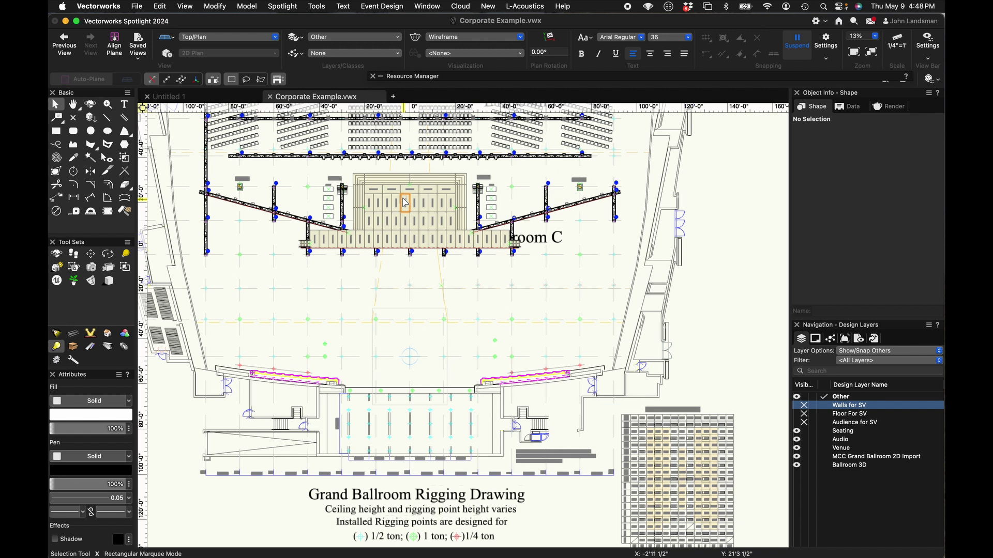
key("h")
left_click_drag(427, 180, 445, 325)
scroll(461, 216, "down", 2)
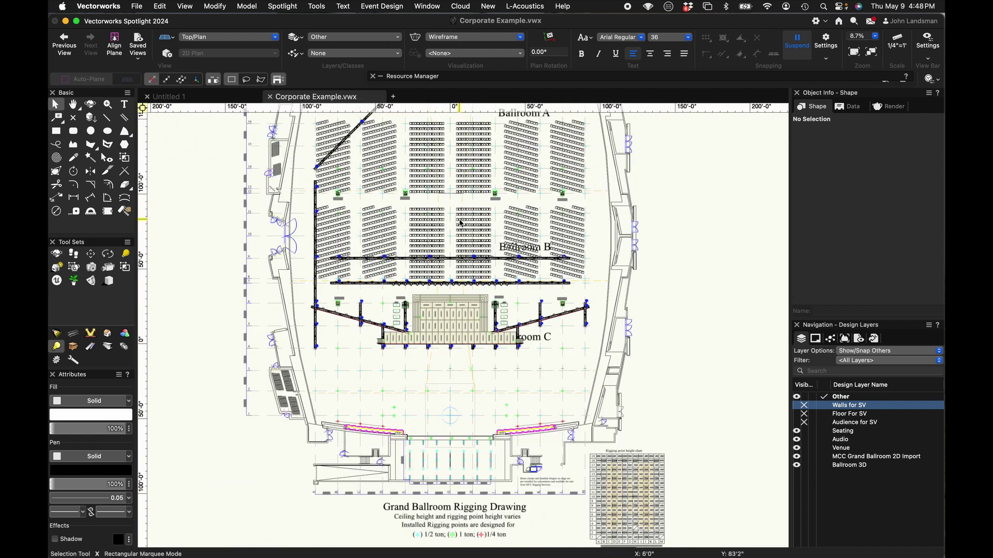
key("h")
left_click_drag(439, 202, 427, 289)
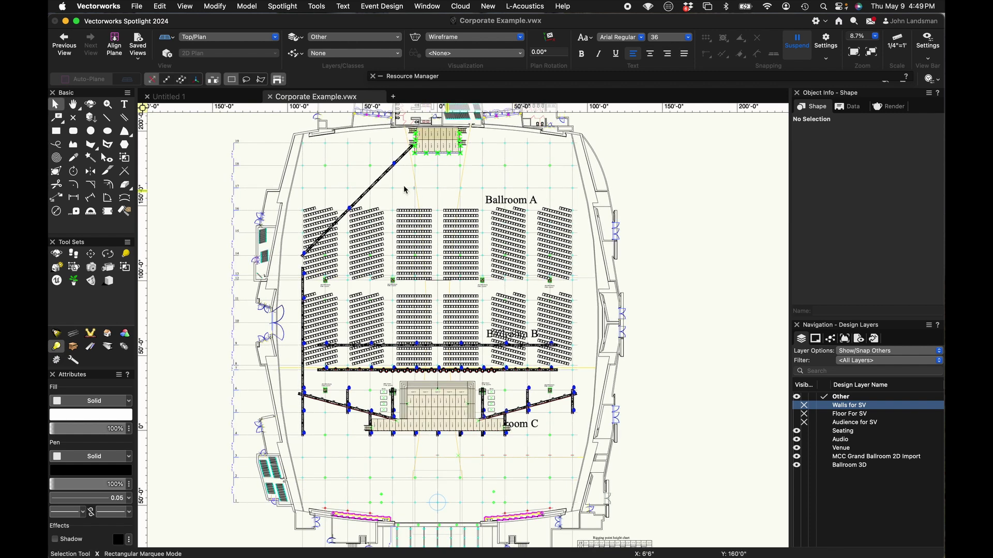
Step: Turn on visibility for the Floor For SV and Walls for SV layers
left_click(74, 147)
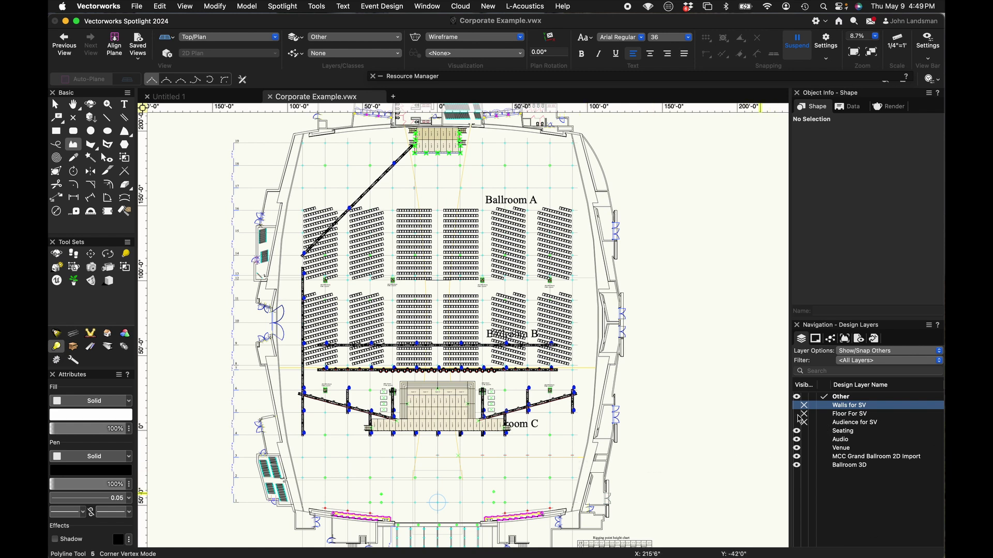
left_click(799, 415)
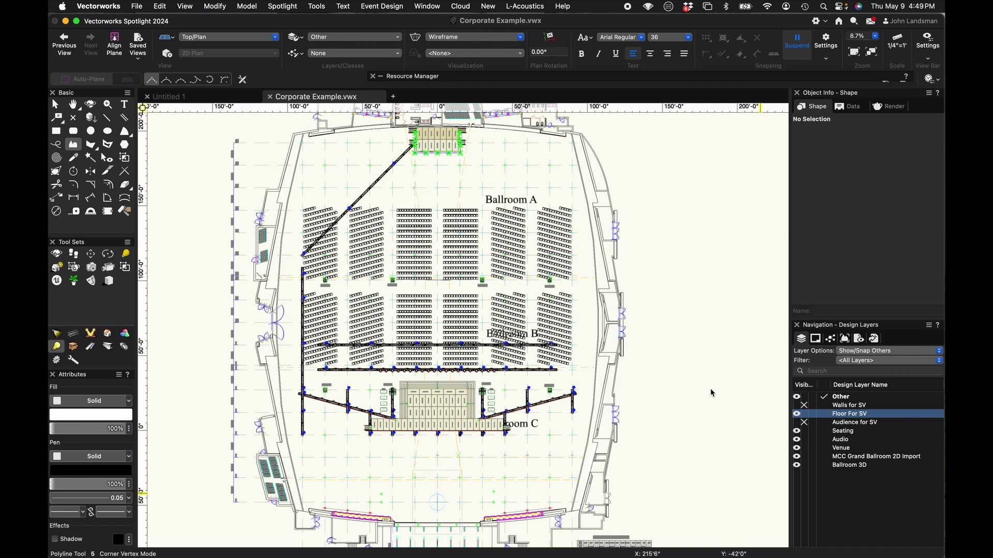
left_click(798, 405)
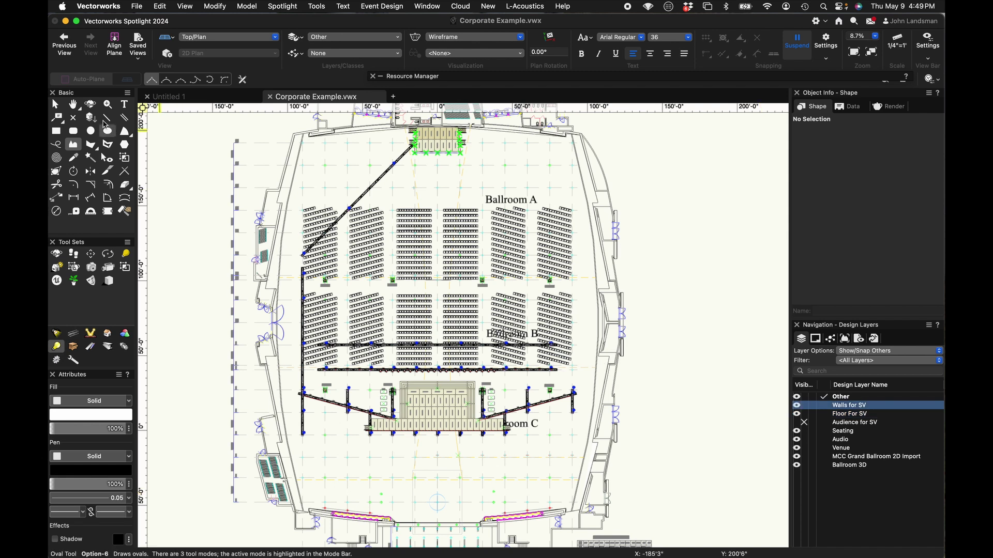
left_click(91, 105)
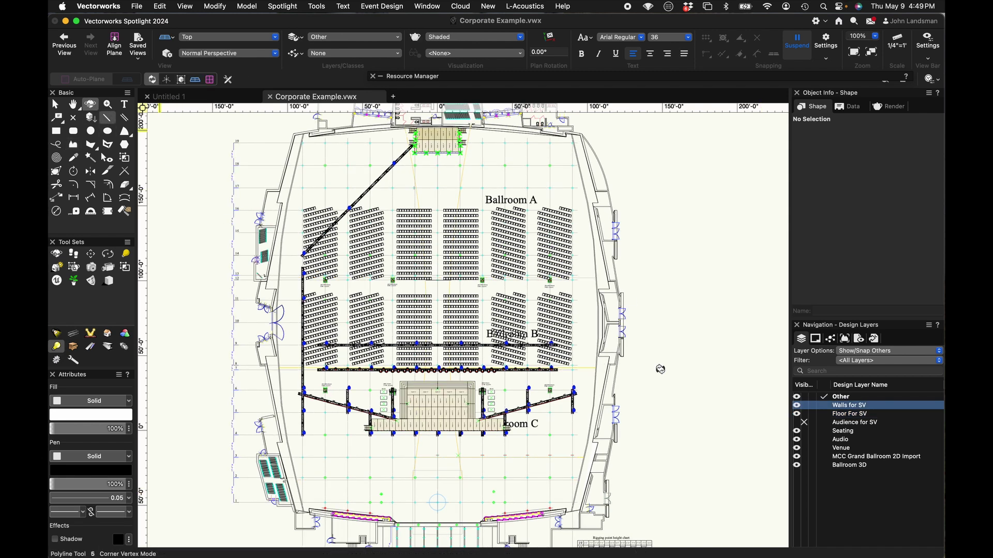
Step: Tilt the shaded floor and wall model into a 3D perspective view
mouse_move(685, 362)
left_mouse_down()
mouse_move(687, 344)
mouse_move(646, 436)
mouse_move(697, 370)
left_mouse_up()
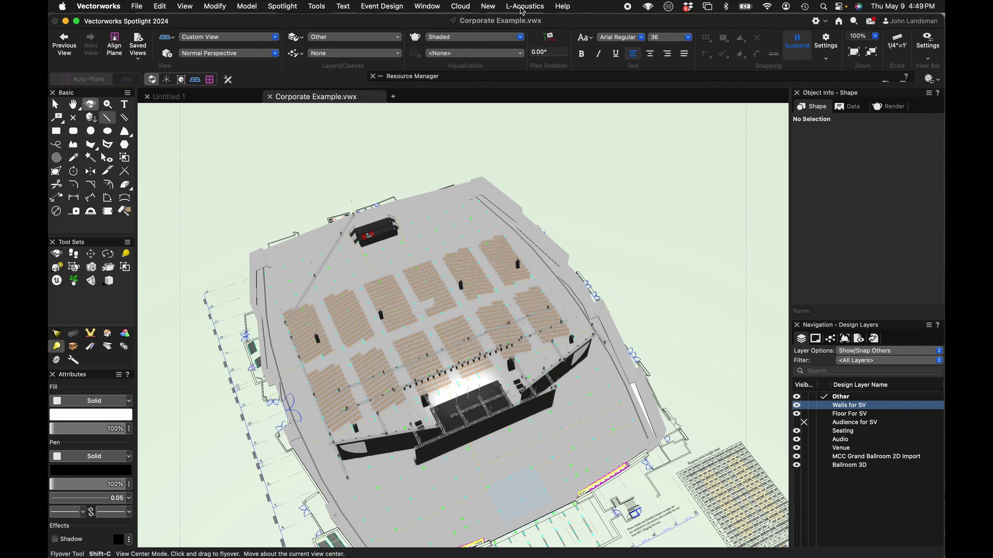
Step: Start Export to Soundvision from the L-Acoustics menu with Other Symbols set to Bounding Box
left_click(525, 7)
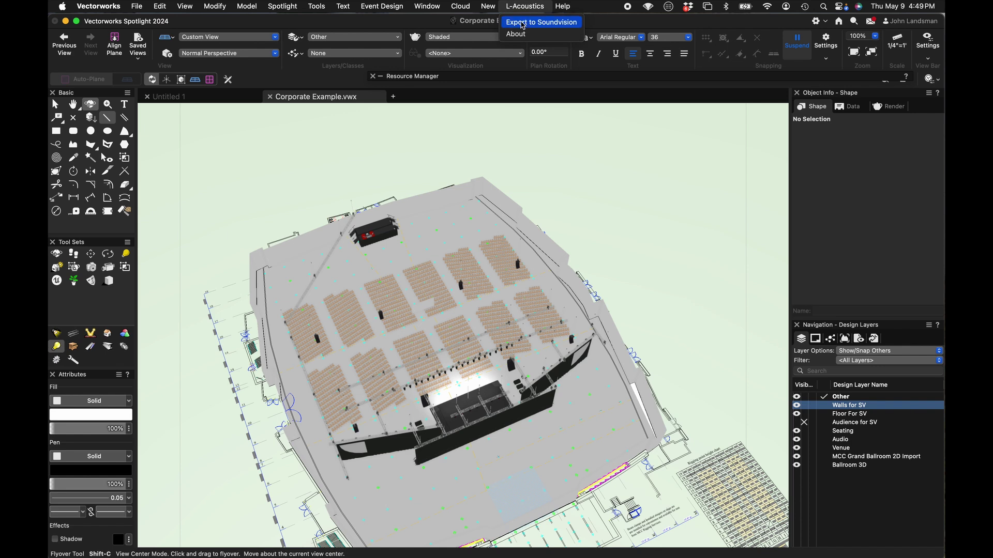
left_click(523, 23)
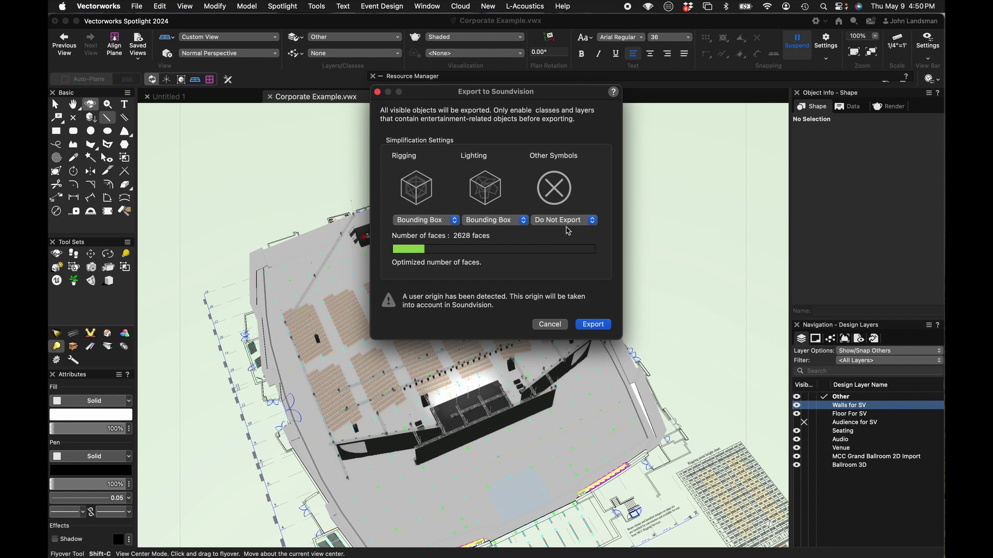
left_click(567, 220)
left_click(566, 209)
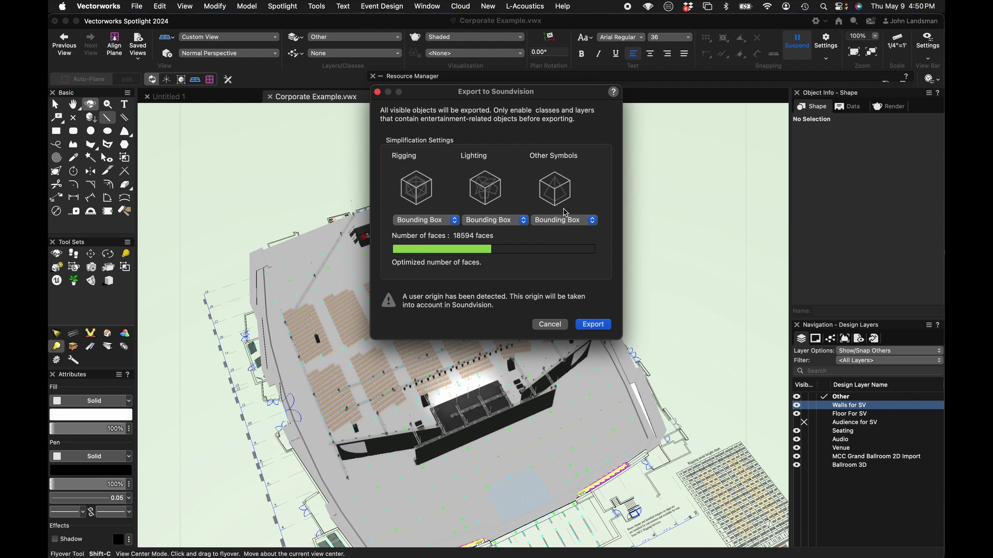
left_click(564, 220)
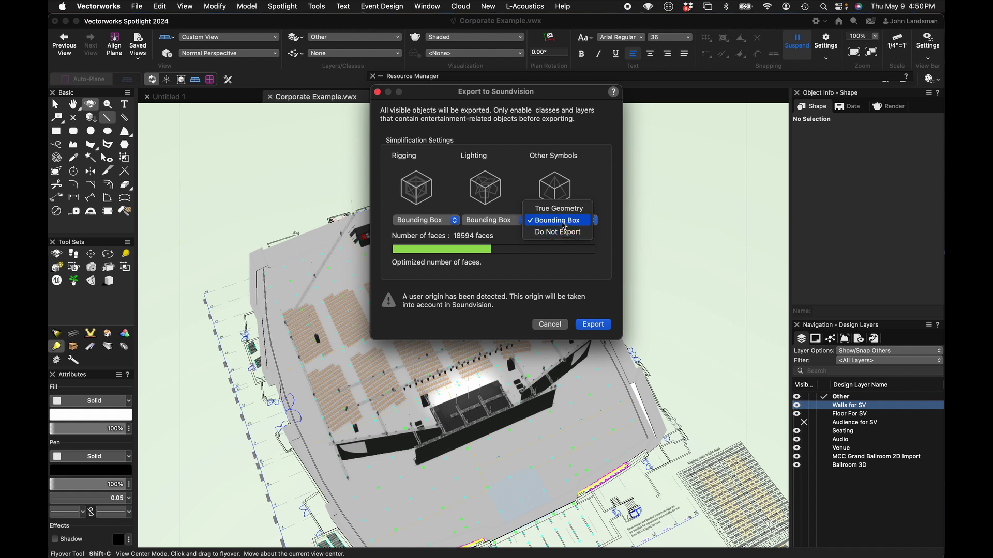
left_click(556, 220)
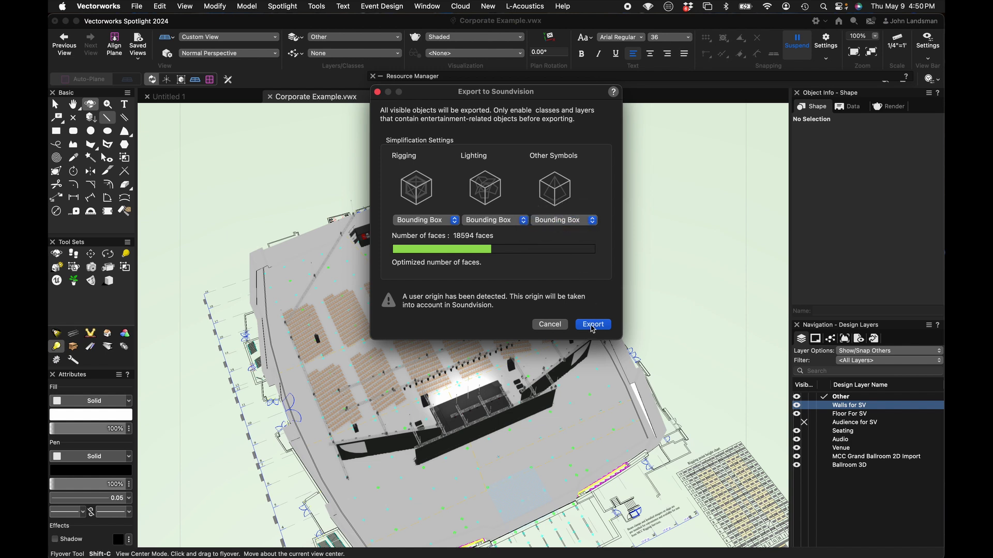
Step: Save the Soundvision export under the file name 'with seats'
left_click(593, 326)
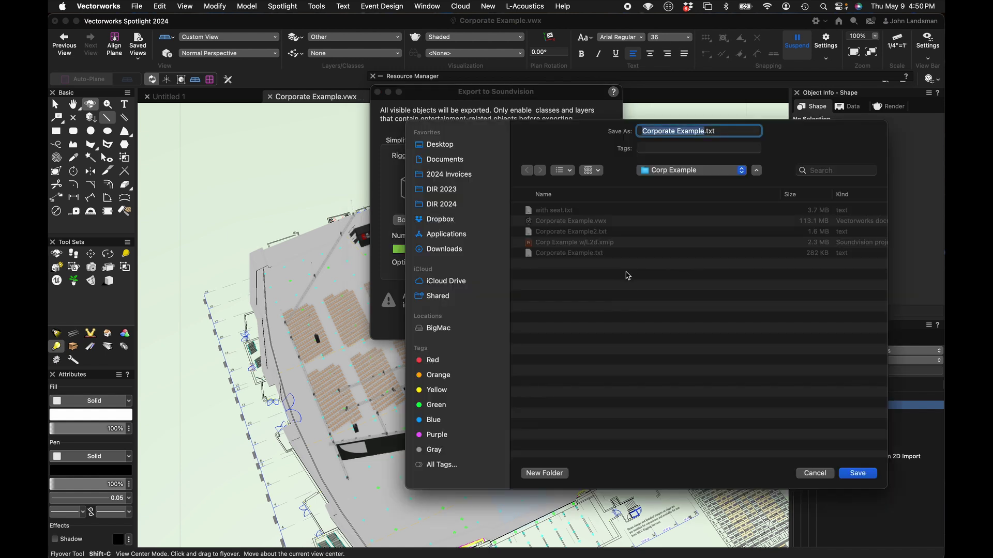
type("with s")
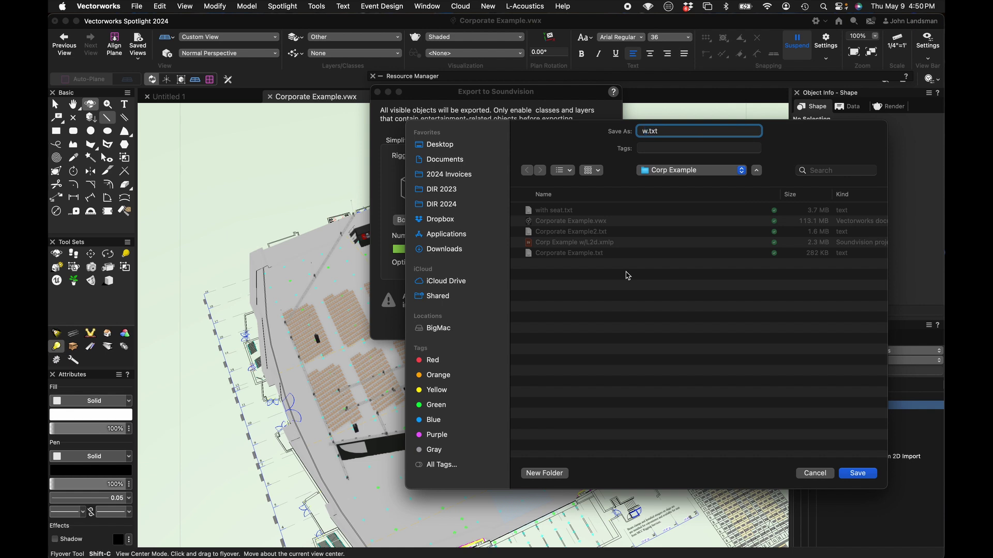
type("eats")
key("Return")
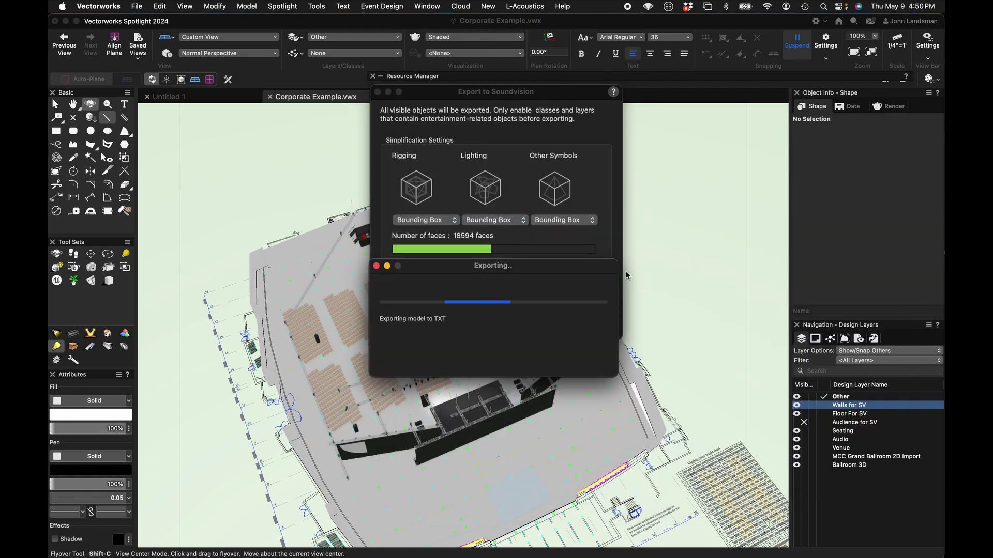
Step: Import with seats.txt as 3D room data in Soundvision
mouse_move(468, 538)
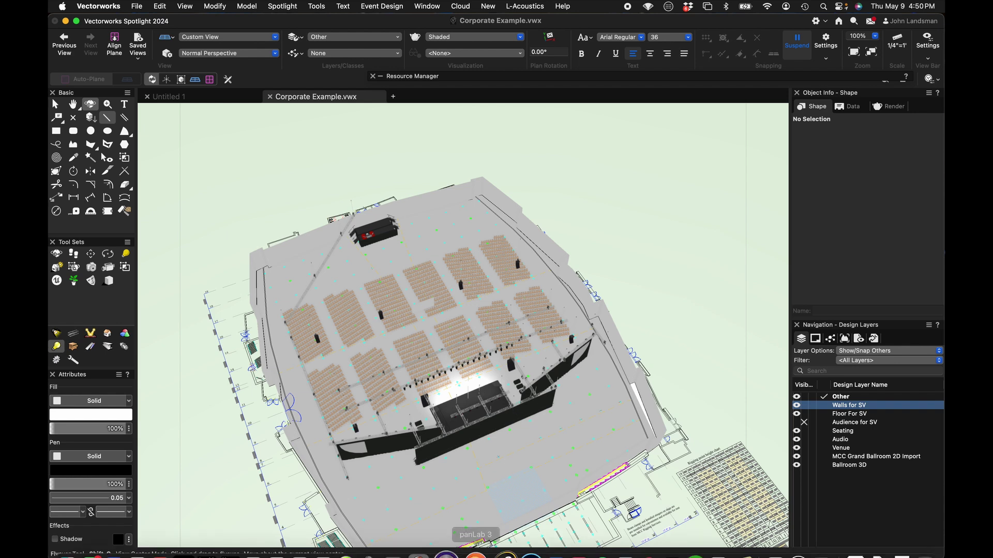
left_click(265, 535)
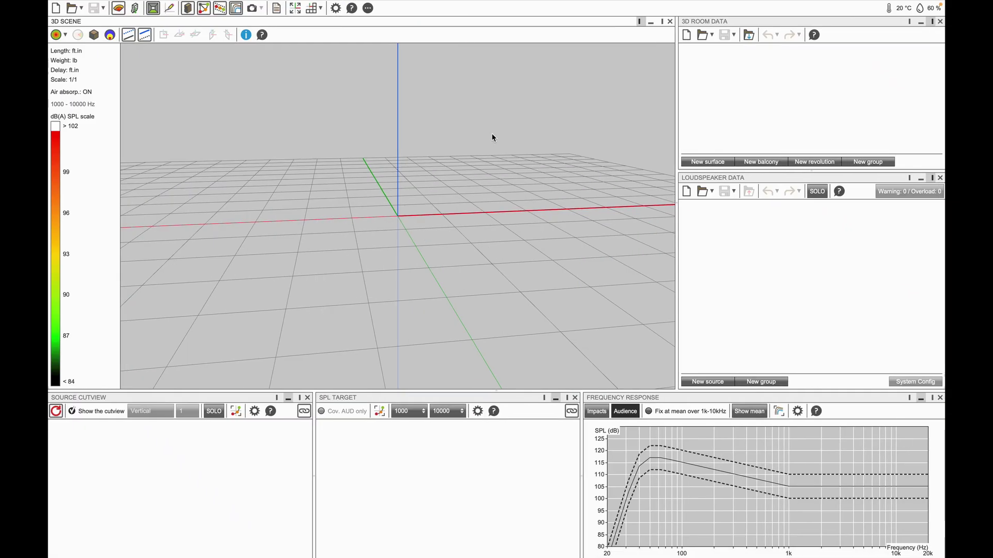
left_click(751, 36)
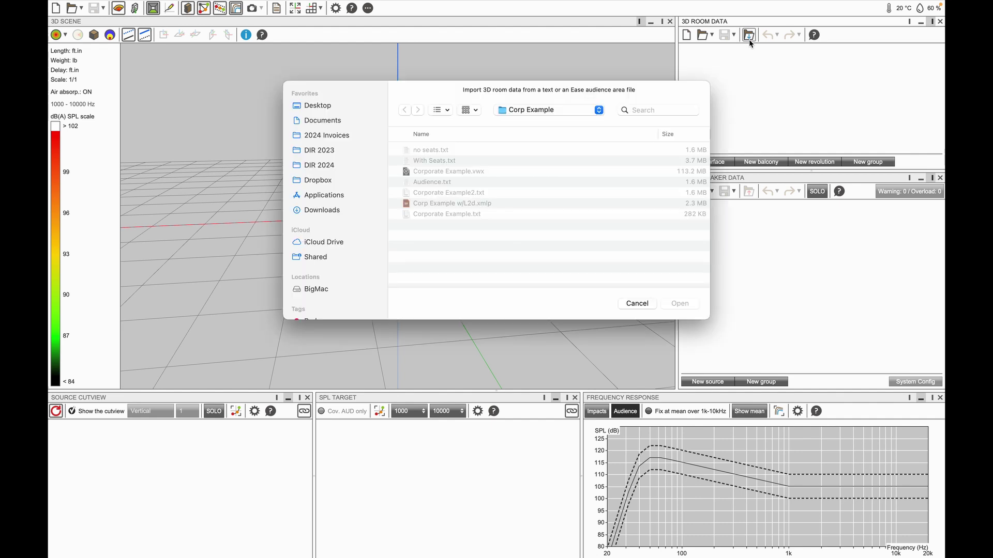
left_click(430, 151)
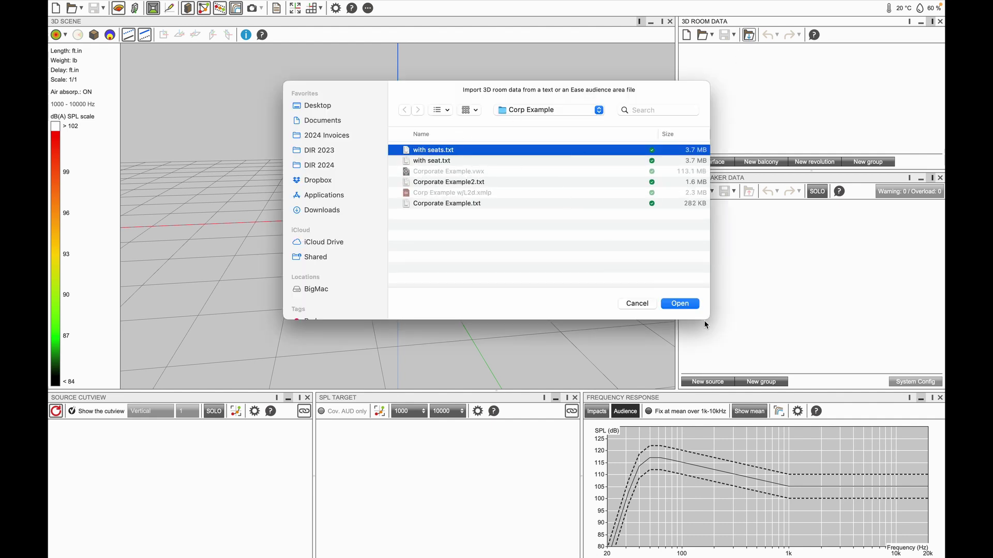
left_click(689, 307)
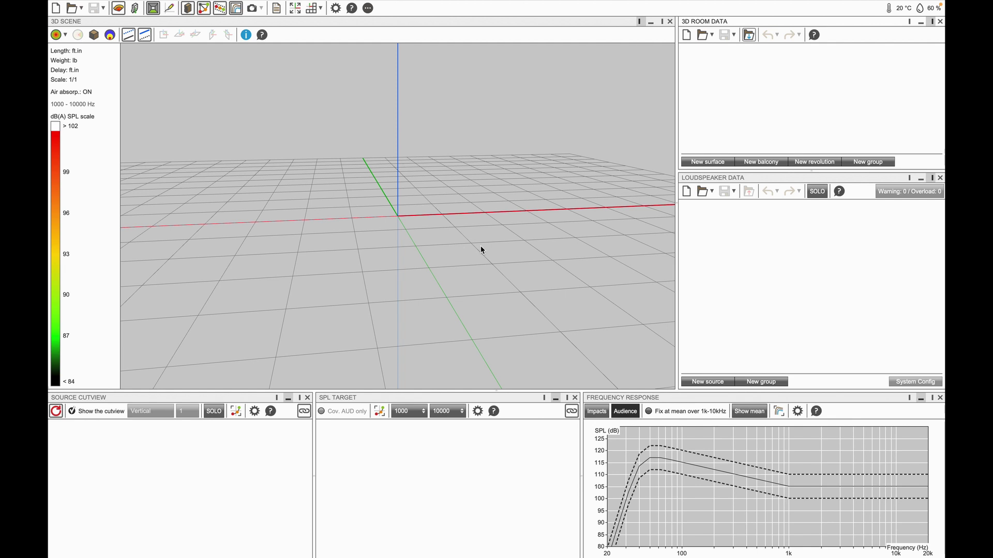
Step: Orbit around the seated venue, then start a new empty project
left_click_drag(187, 200, 432, 296)
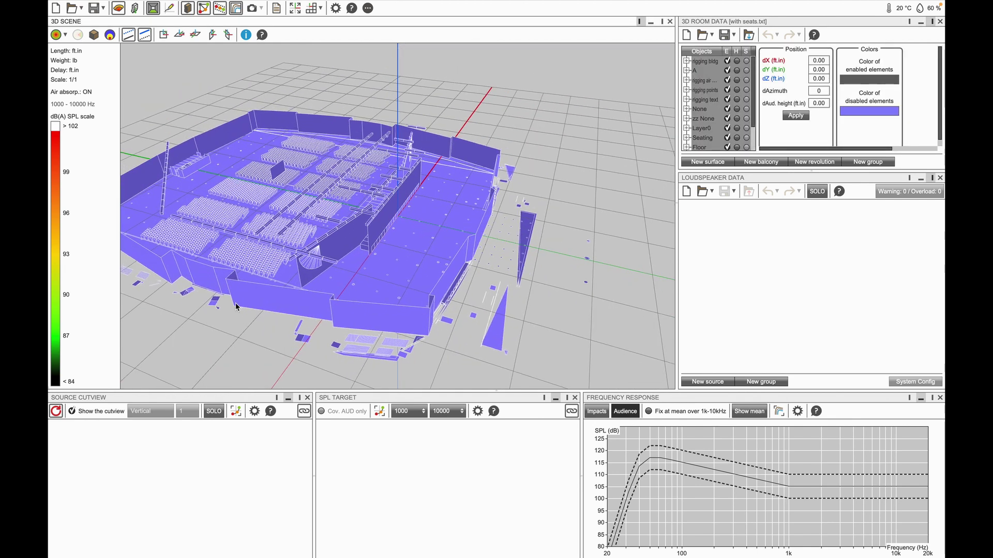
left_click_drag(230, 326, 614, 268)
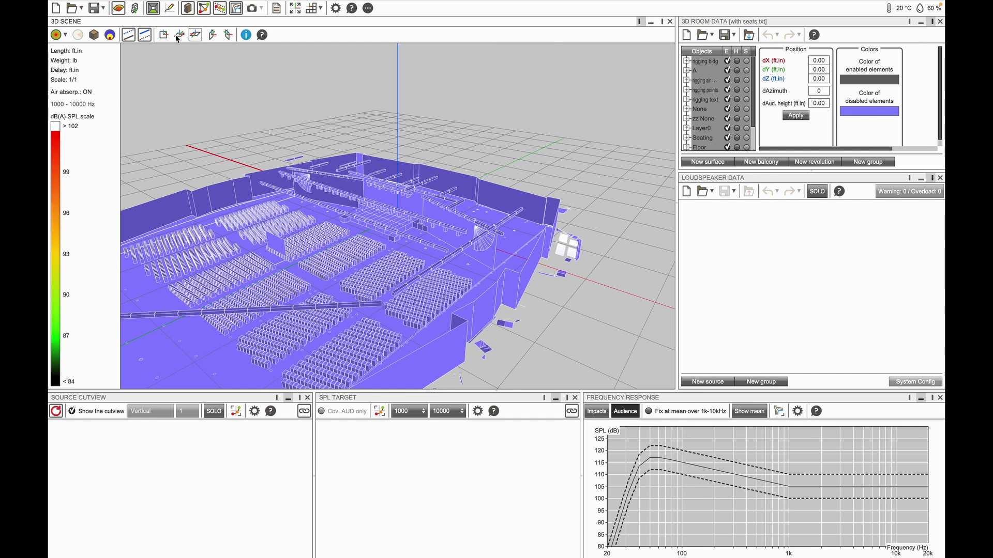
left_click(59, 9)
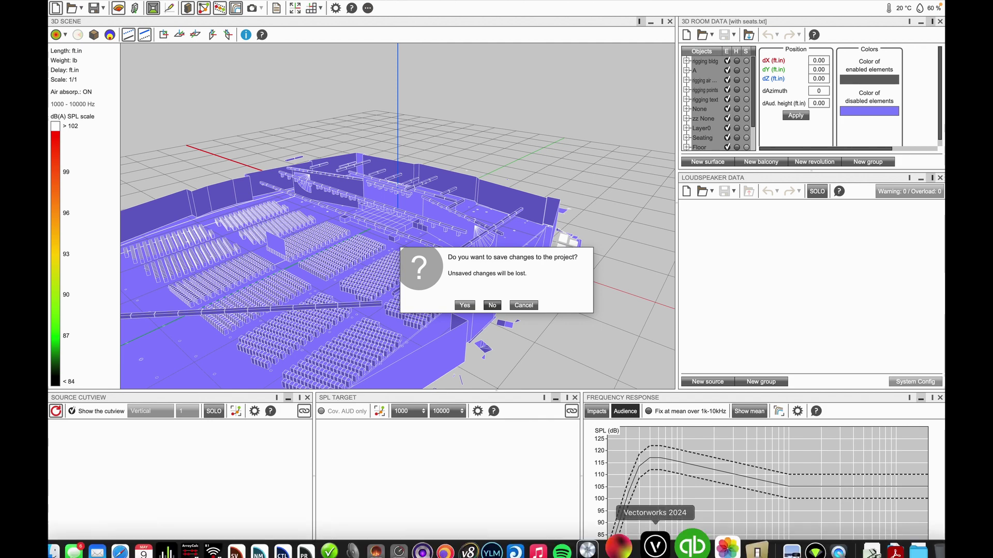
Step: Show the Audience for SV layer, hide Seating, and fly around the chairless model
left_click(657, 540)
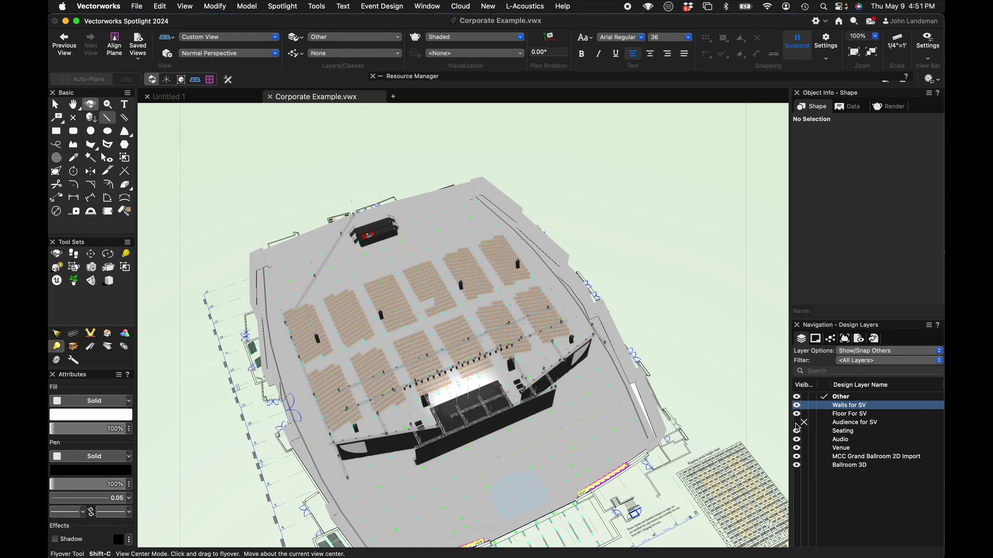
left_click(797, 424)
left_click(808, 433)
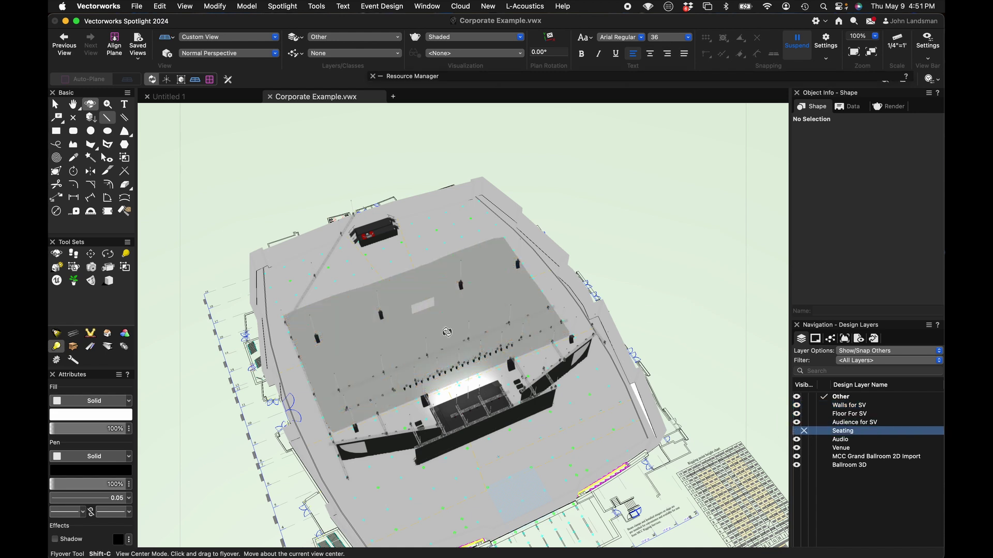
left_click_drag(451, 330, 555, 166)
Step: Start Export to Soundvision again with Other Symbols set to Bounding Box
left_click(525, 7)
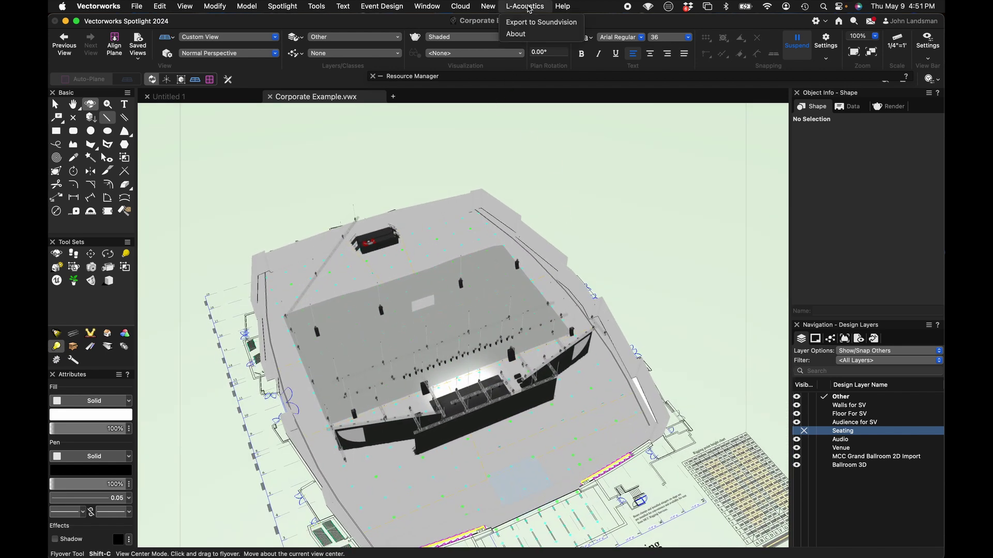
left_click(537, 22)
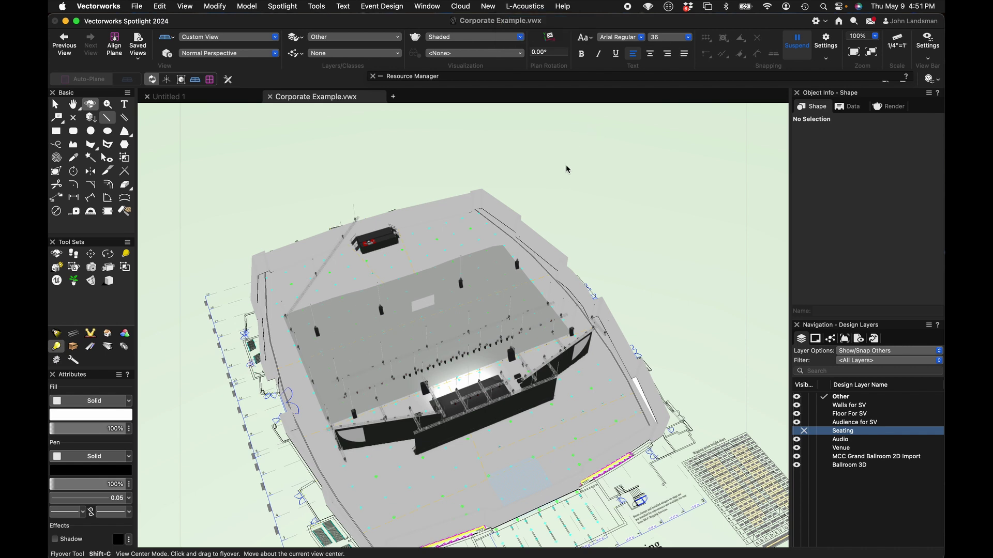
left_click(582, 220)
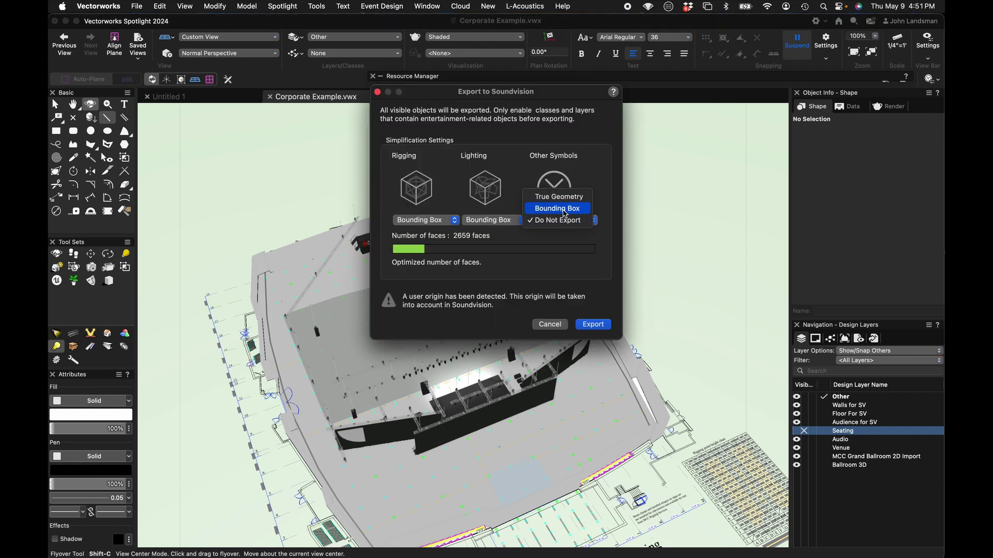
left_click(574, 209)
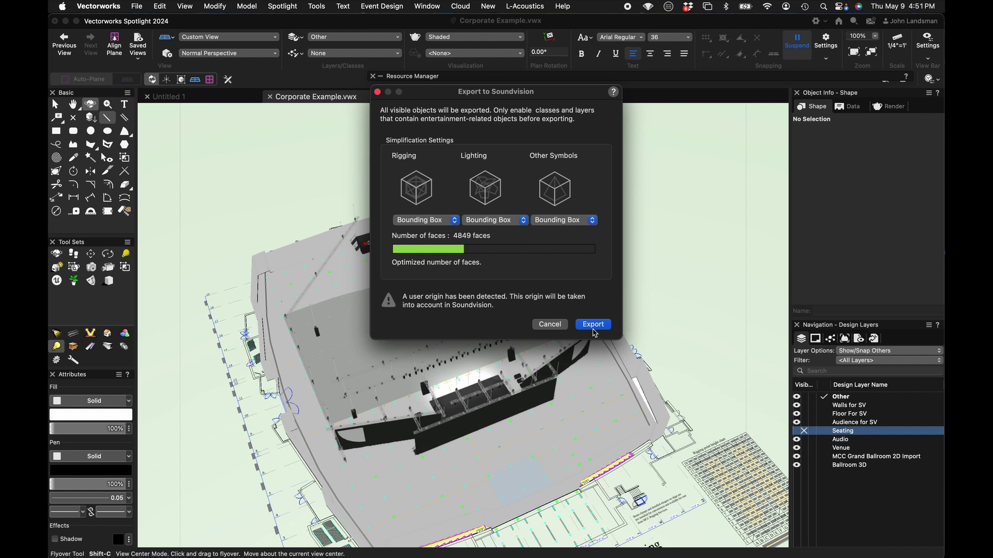
Step: Save the Soundvision export under the file name 'no seats'
left_click(594, 326)
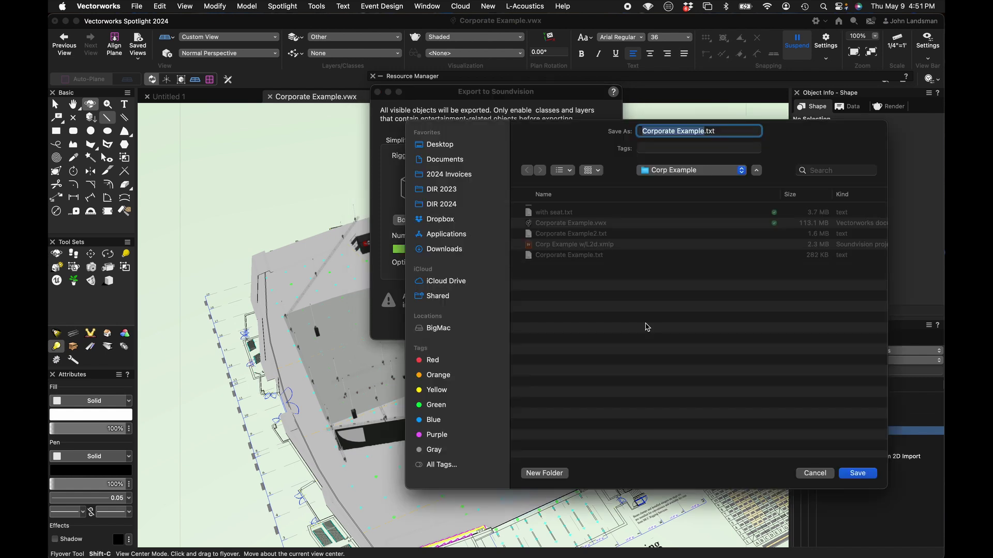
type("no seatws")
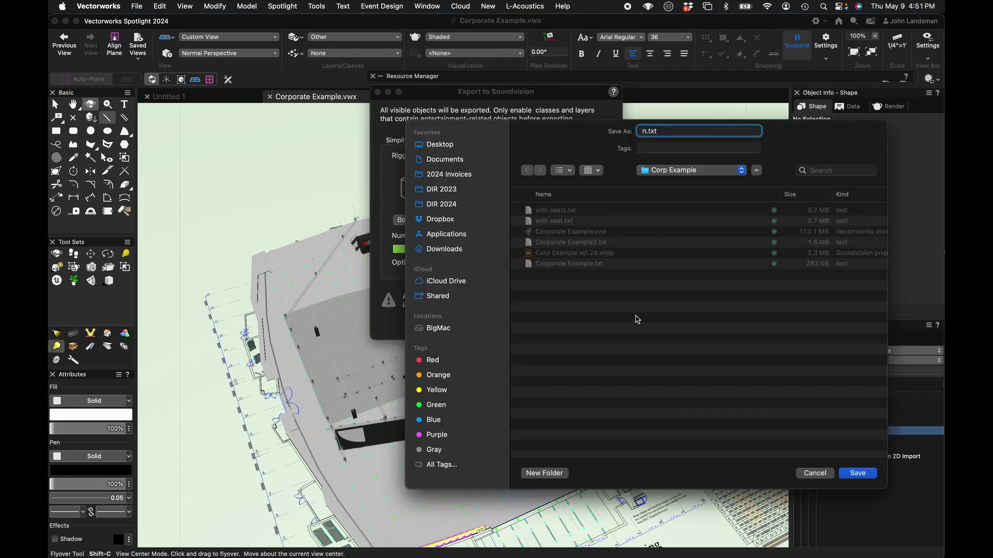
key("BackSpace")
key("BackSpace")
type("s")
key("Return")
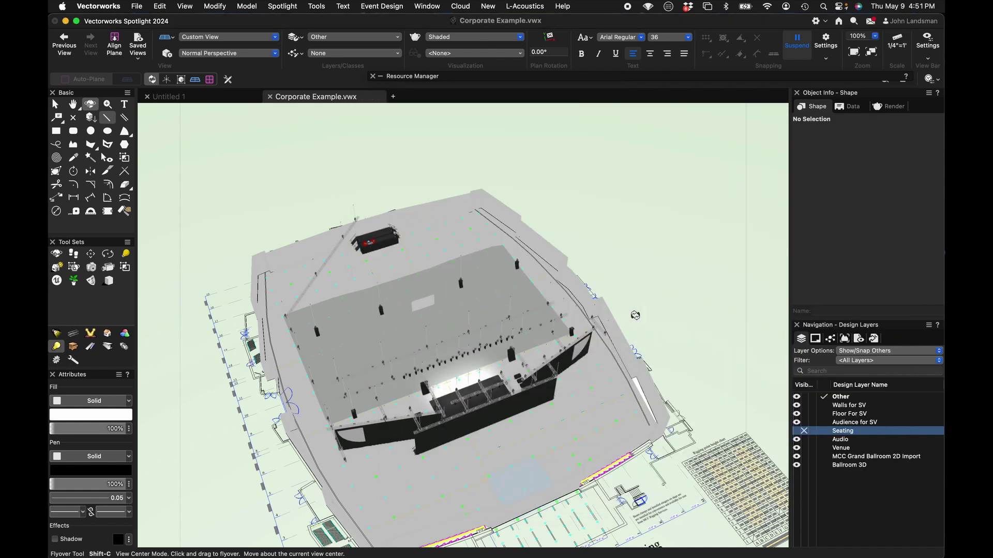
mouse_move(517, 543)
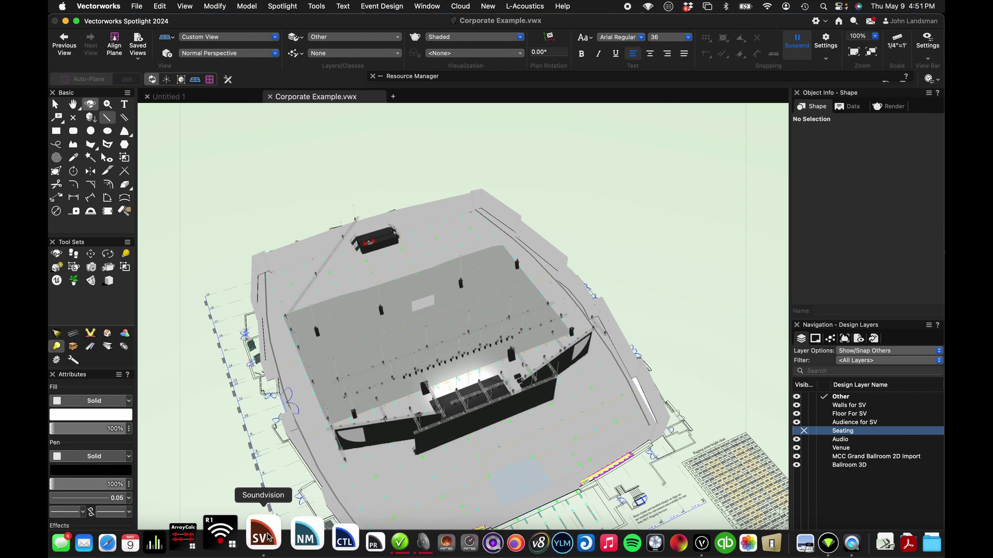
Step: Load no seats.txt as room data and orbit to see walls and flat audience floor
left_click(238, 540)
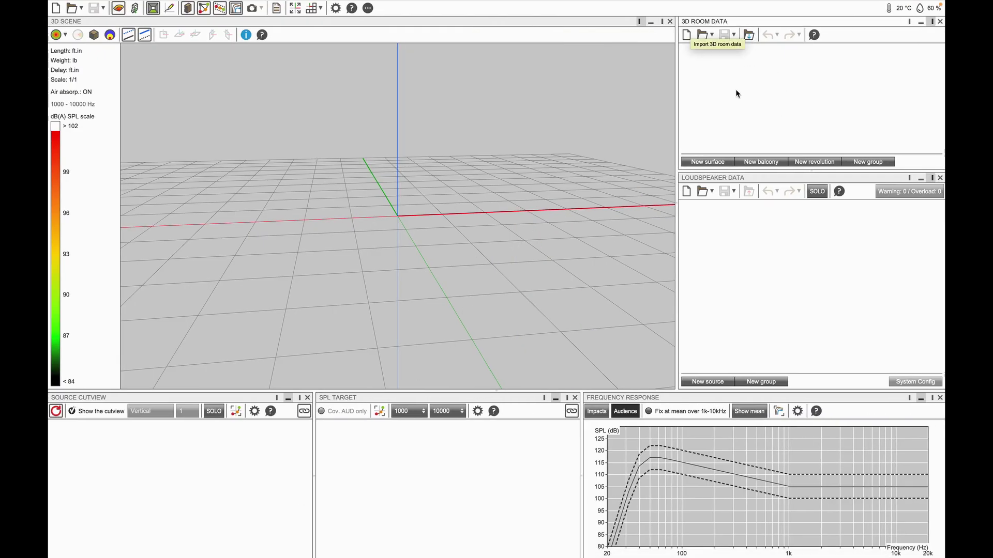
left_click(749, 35)
left_click(451, 151)
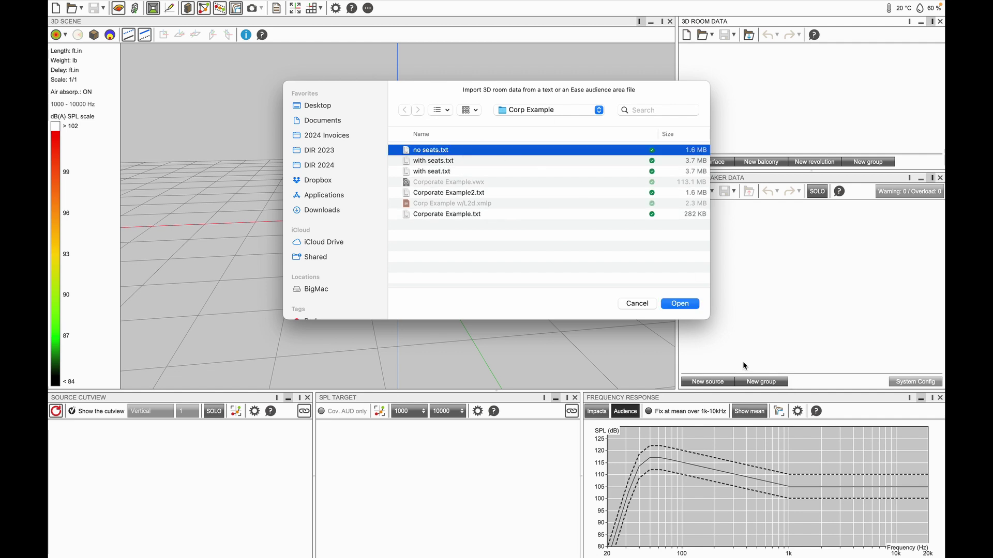
left_click(682, 305)
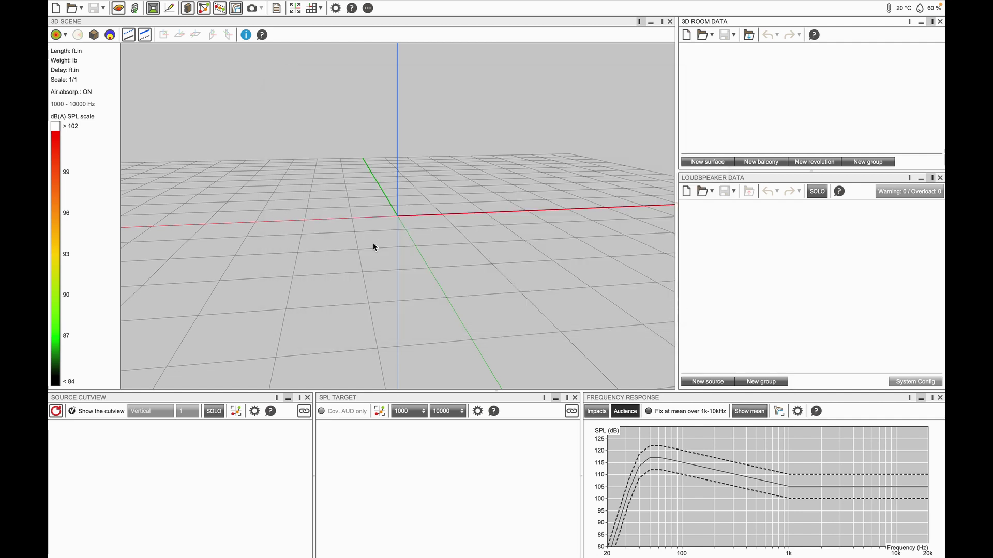
left_click_drag(202, 201, 640, 287)
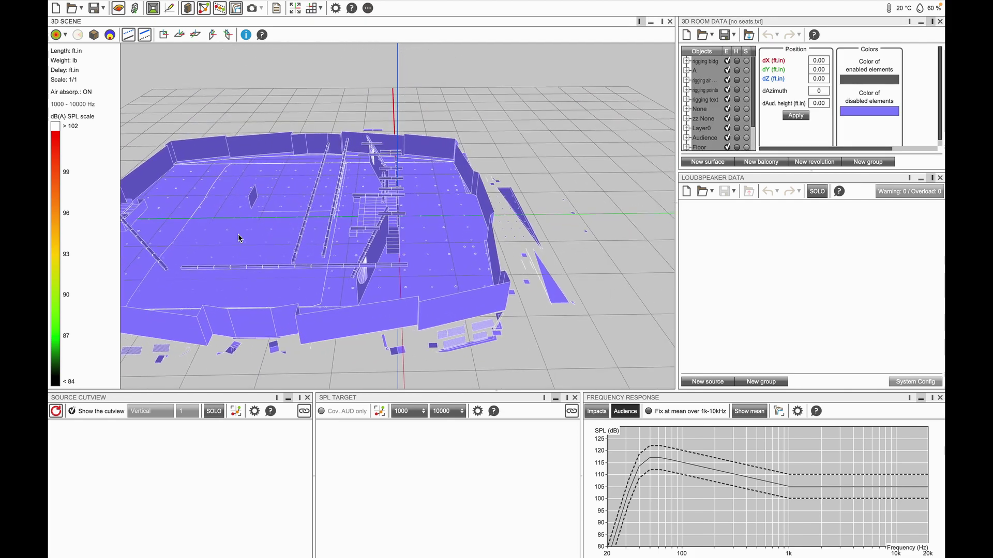
left_click_drag(239, 237, 564, 185)
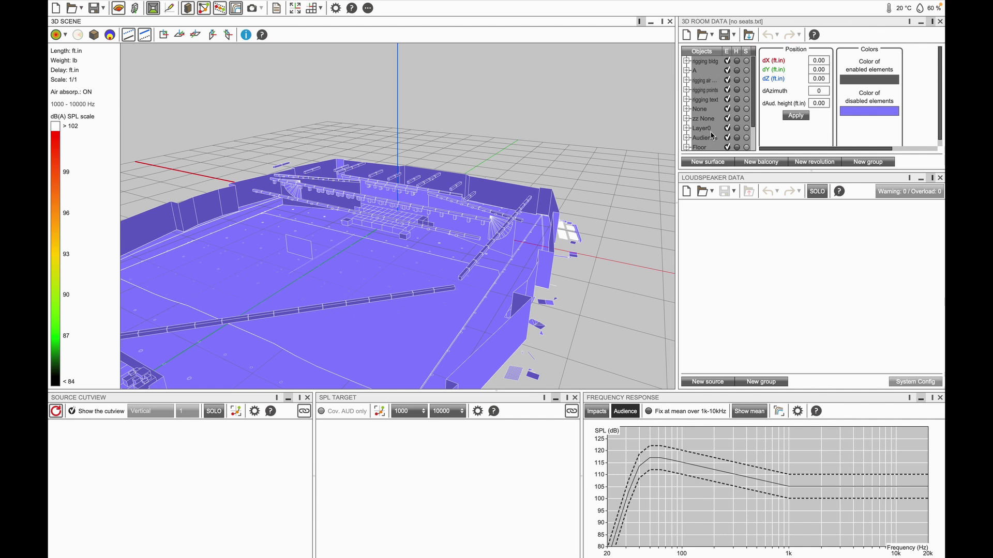
Step: Select the None row in the room objects list to highlight the rigging
left_click(707, 110)
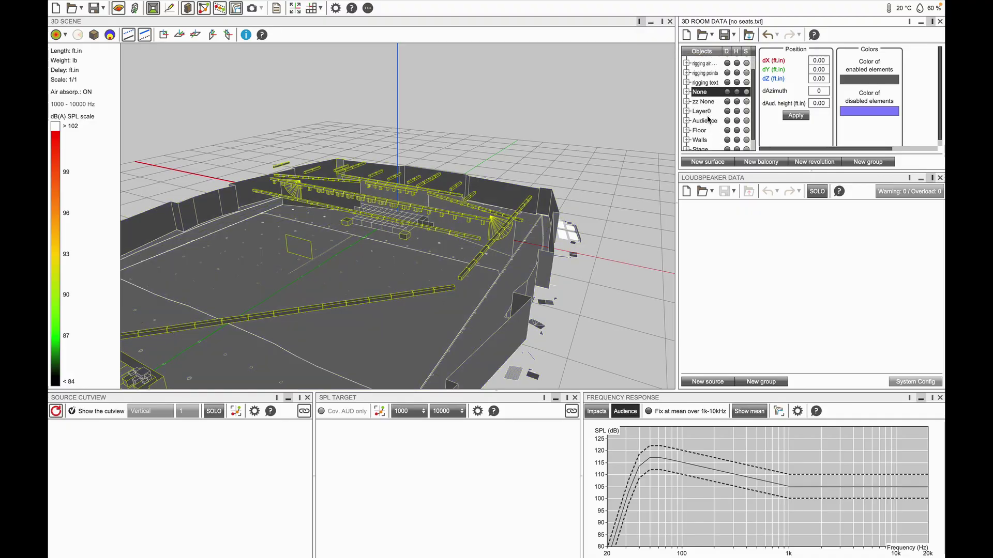
Step: Give the Audience layer a 3.00 ft audience height and orbit to check it
scroll(708, 120, "down", 1)
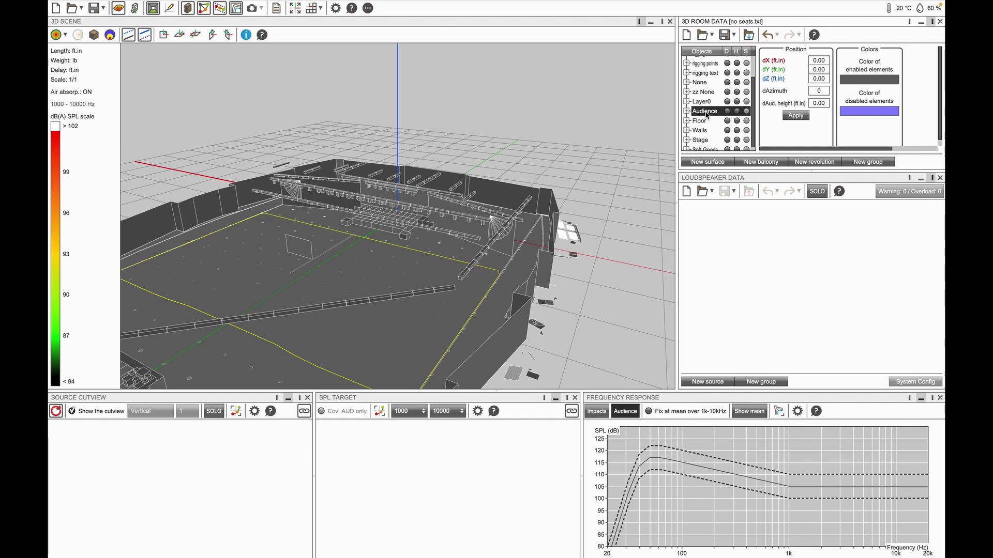
left_click(827, 103)
type("3.00")
left_click(796, 116)
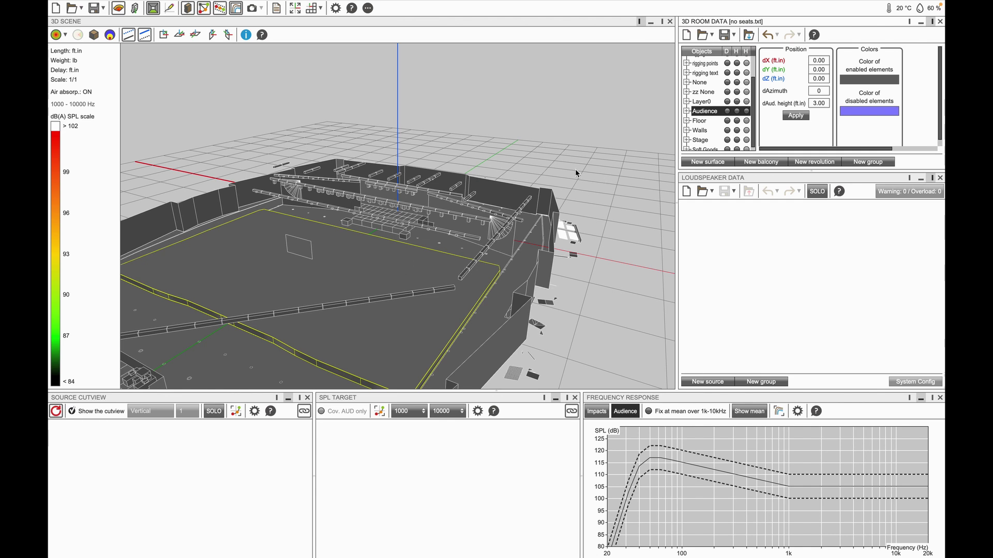
left_click_drag(398, 270, 353, 265)
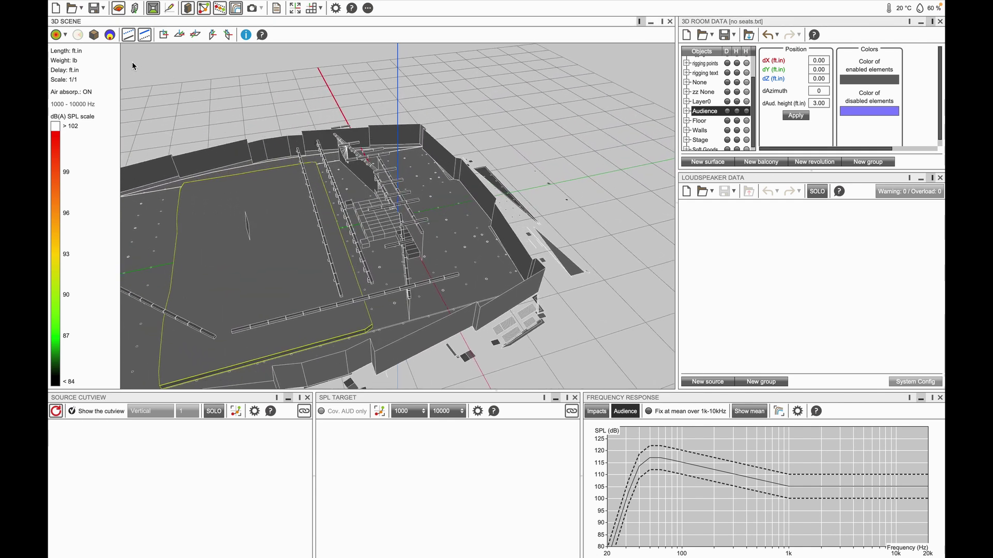
Step: Open the recent finished speaker design without saving, then orbit over its SPL map
left_click(81, 8)
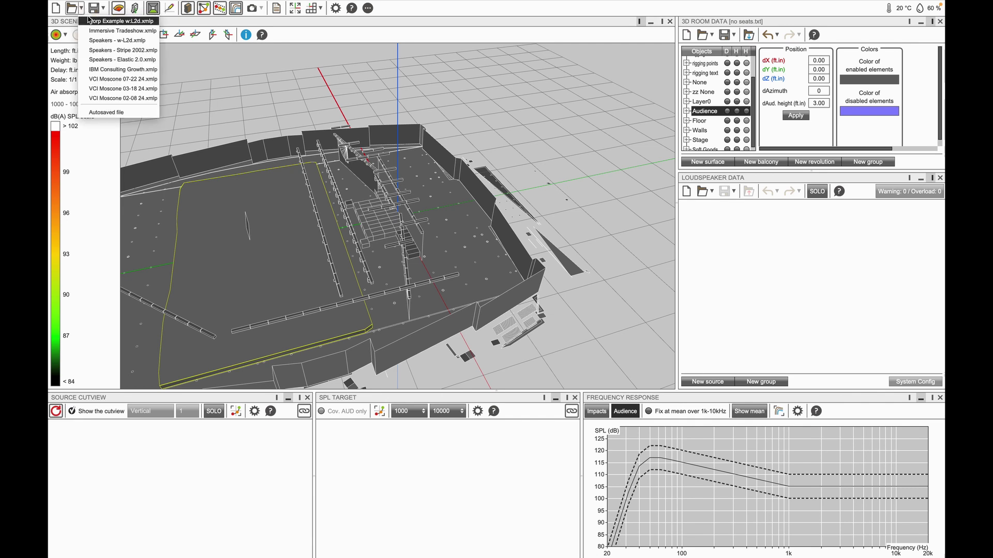
left_click(89, 21)
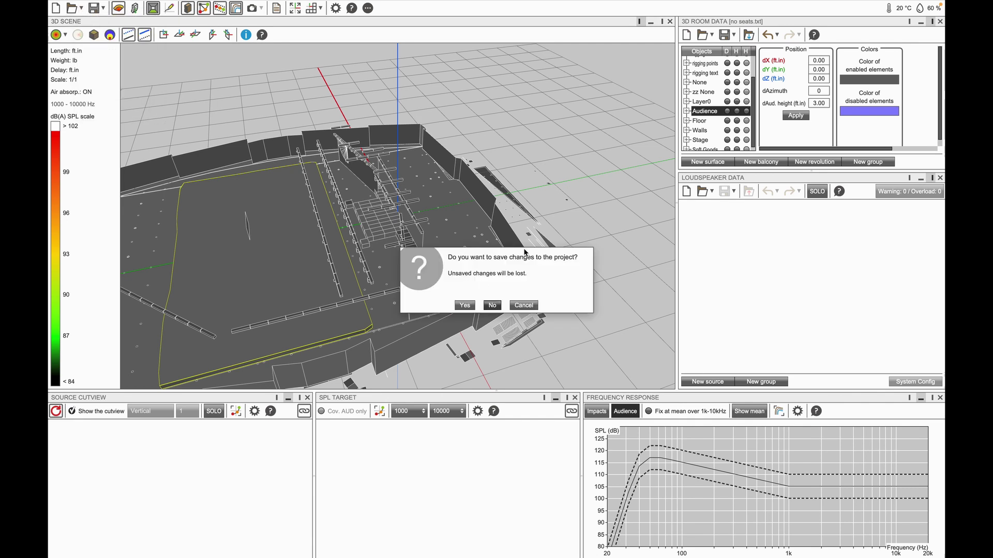
left_click(491, 305)
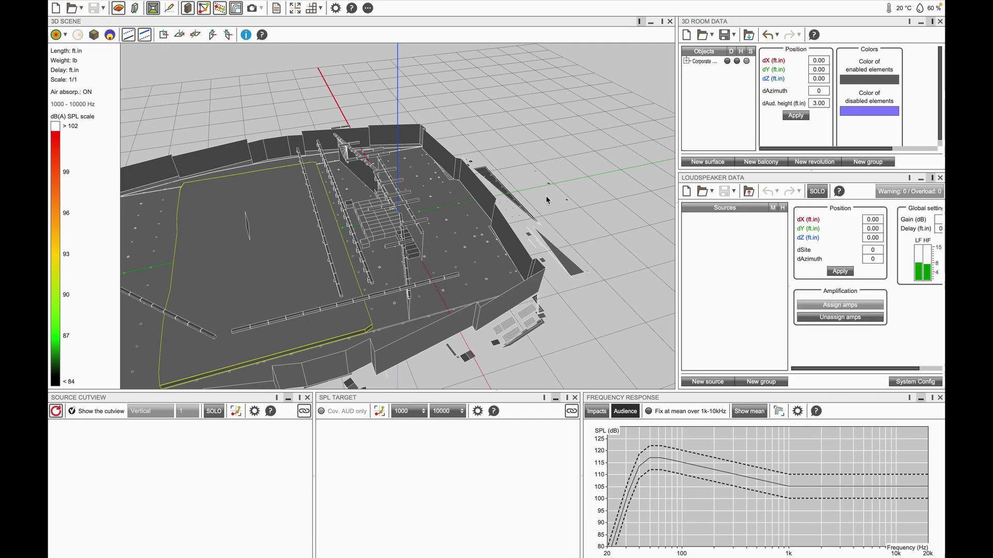
left_click_drag(260, 253, 618, 374)
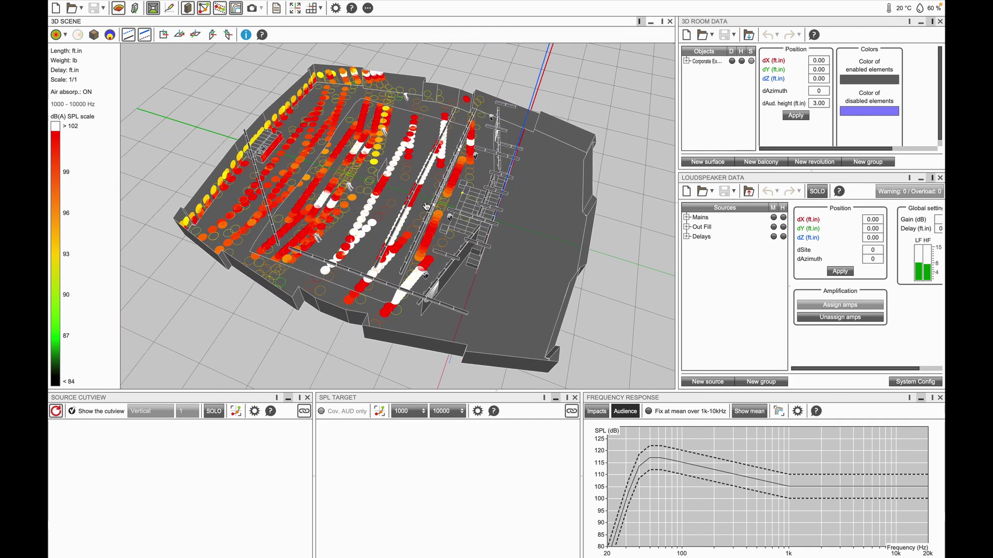
left_click_drag(326, 210, 357, 269)
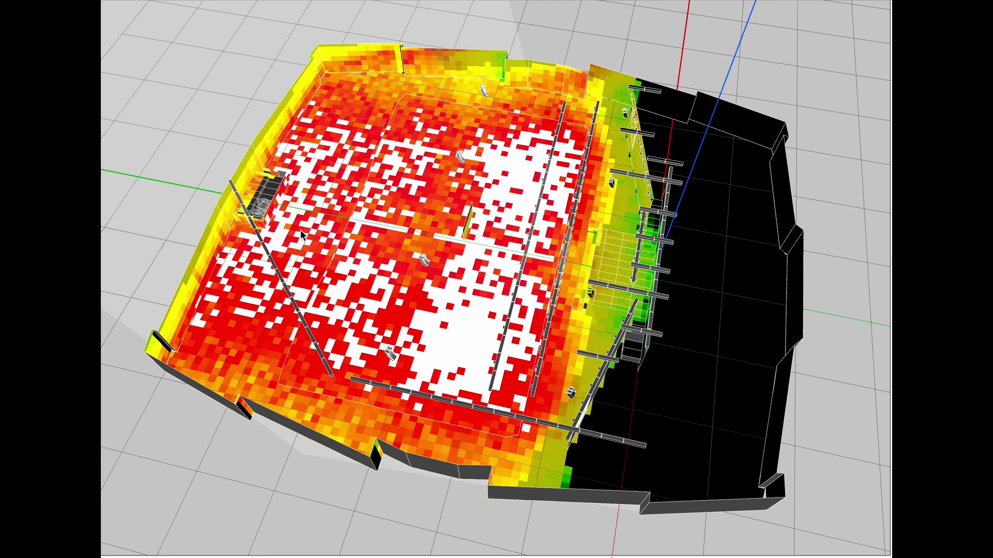
mouse_move(535, 263)
left_mouse_down()
mouse_move(464, 274)
mouse_move(439, 222)
mouse_move(430, 135)
mouse_move(524, 258)
left_mouse_up()
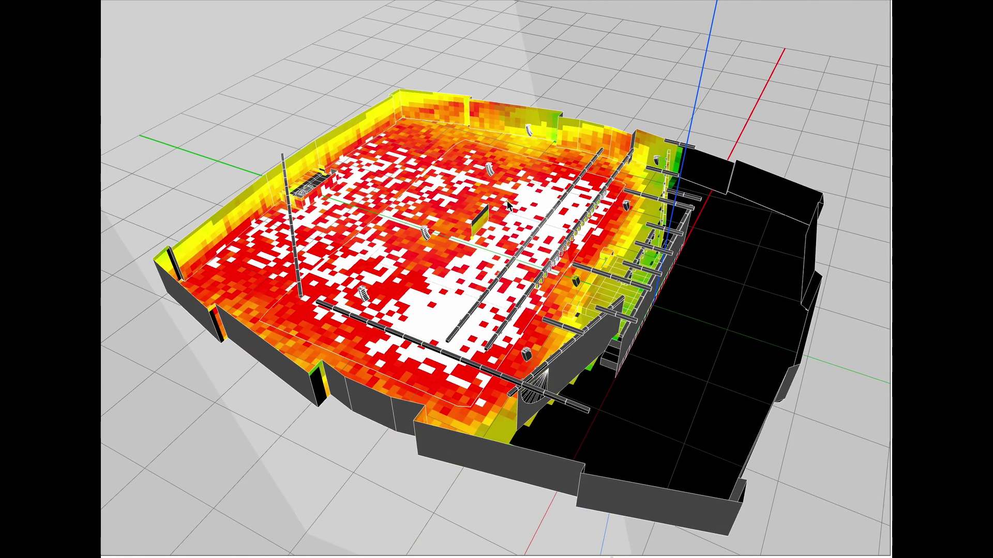
right_click(575, 286)
left_click(599, 290)
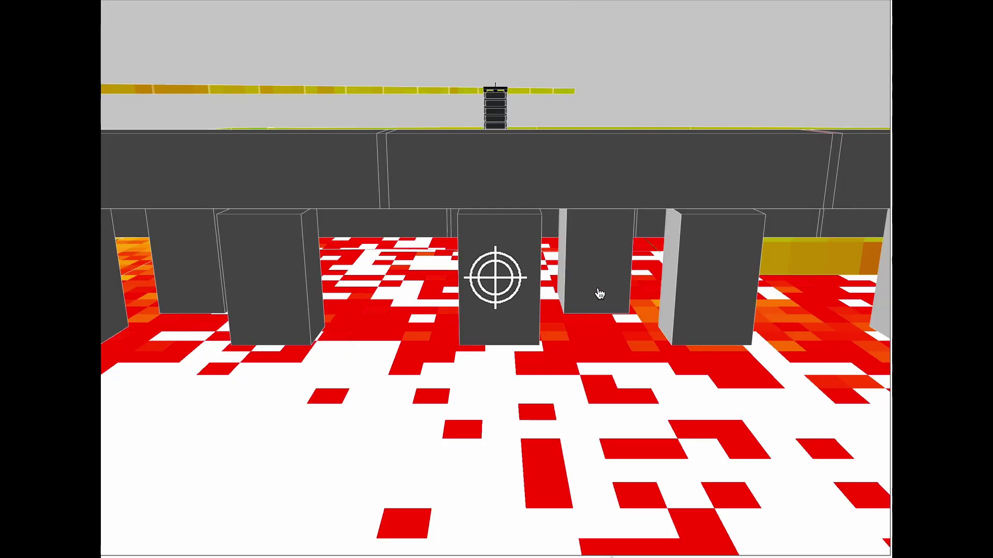
right_click(497, 284)
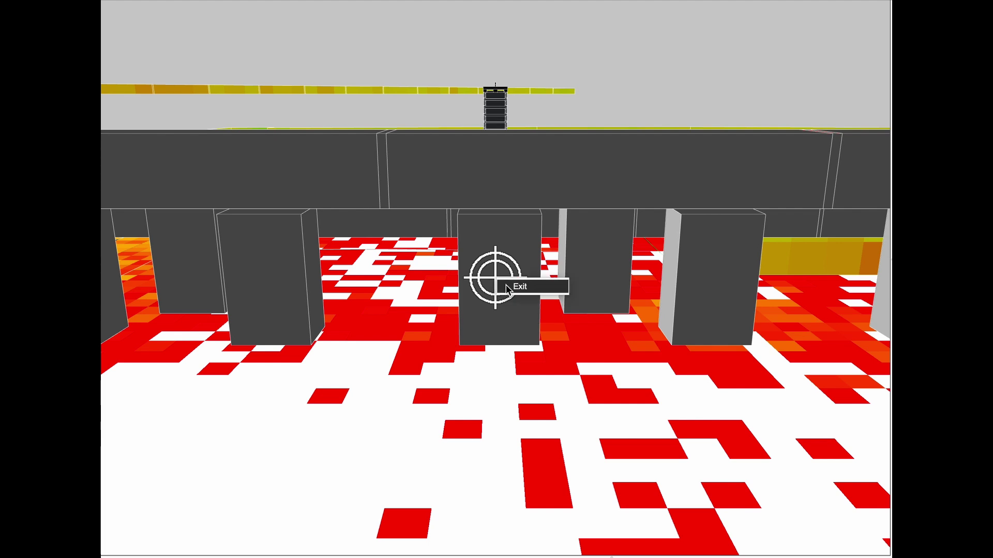
left_click(507, 287)
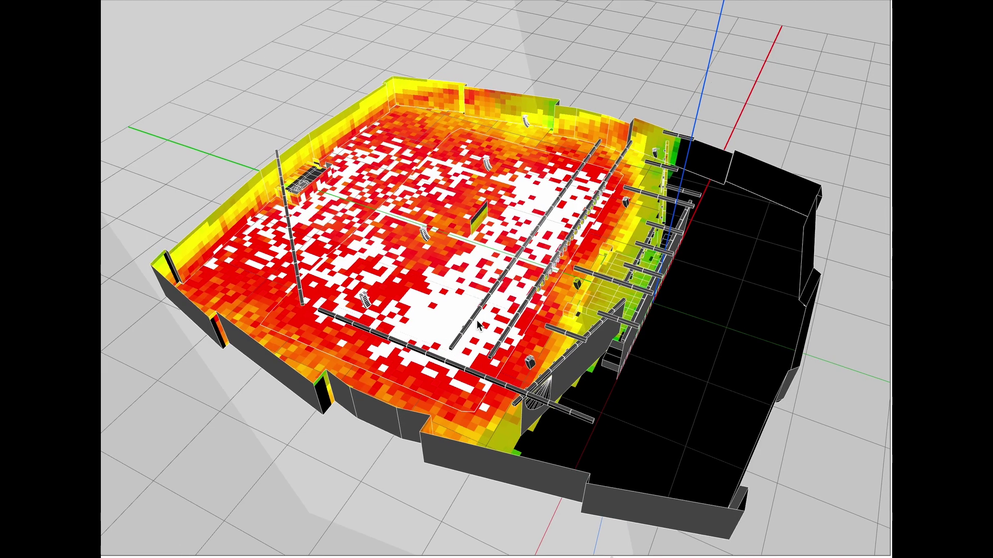
left_click_drag(478, 325, 773, 450)
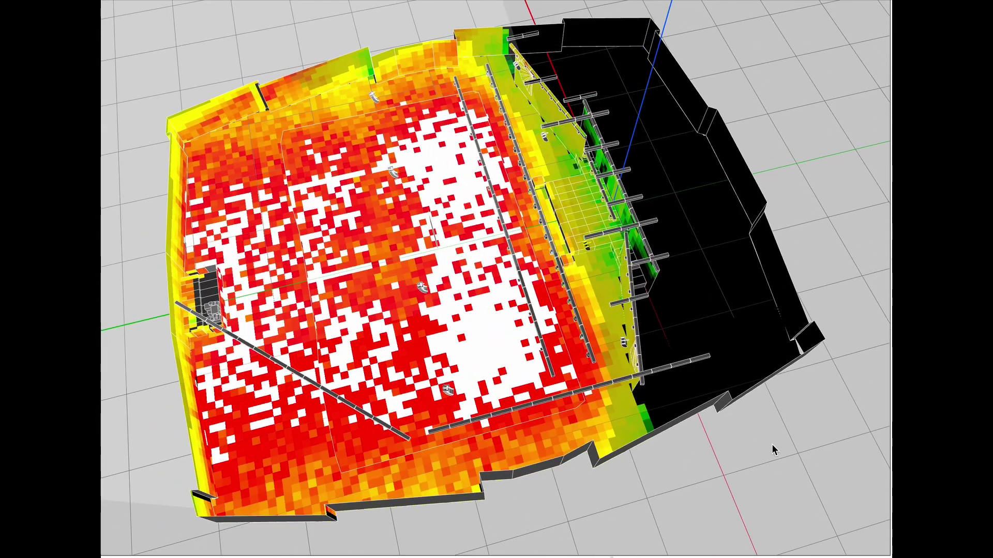
left_click_drag(309, 283, 412, 408)
scroll(472, 352, "up", 3)
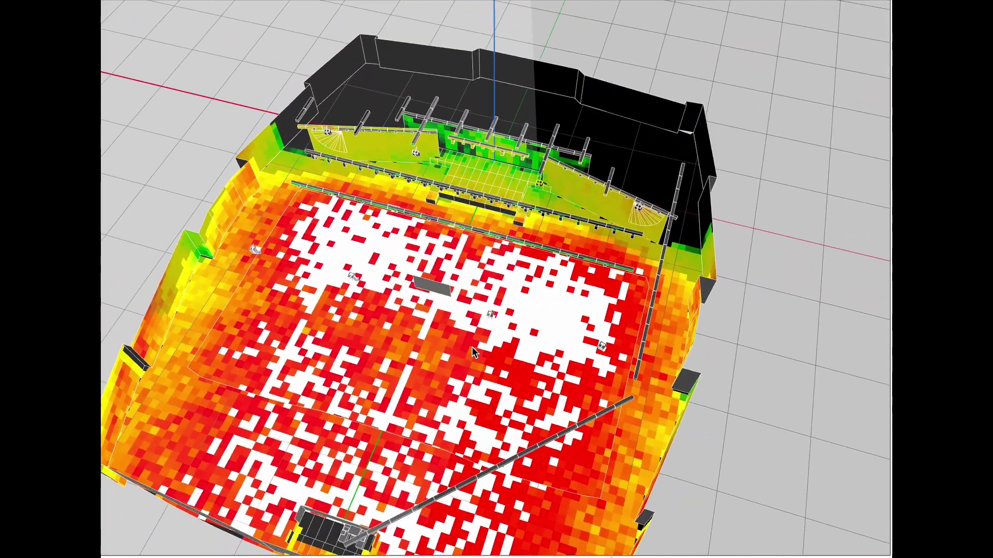
left_click_drag(472, 352, 516, 237)
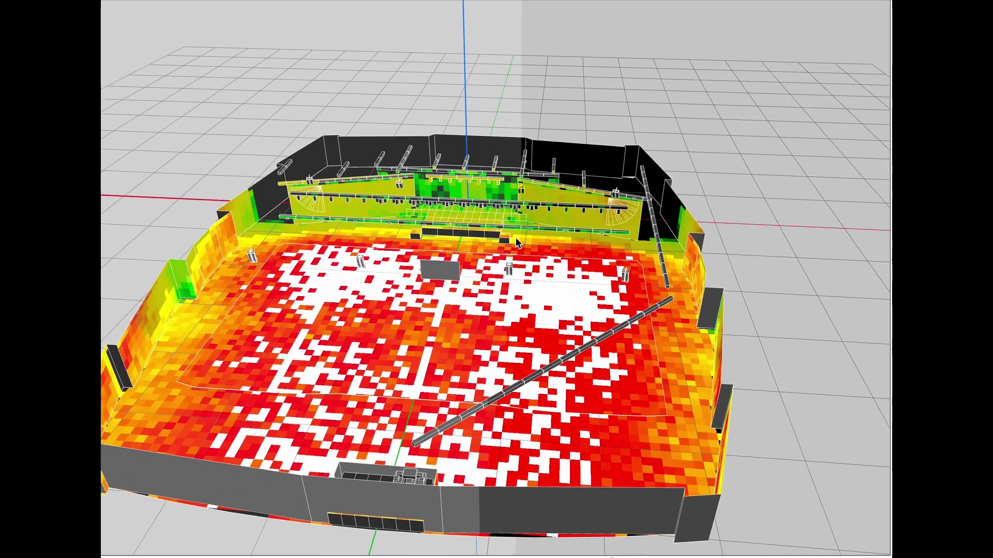
scroll(479, 287, "up", 3)
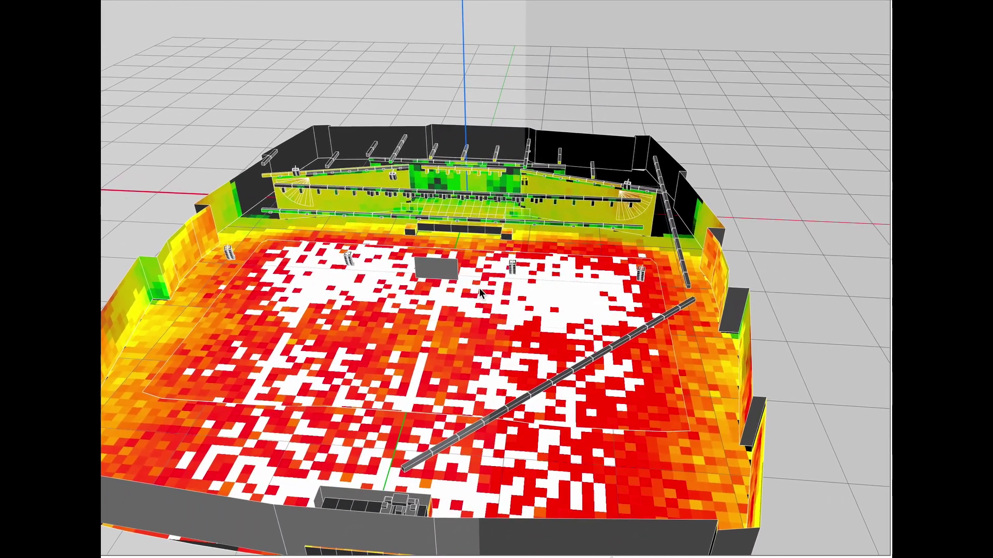
scroll(479, 288, "up", 2)
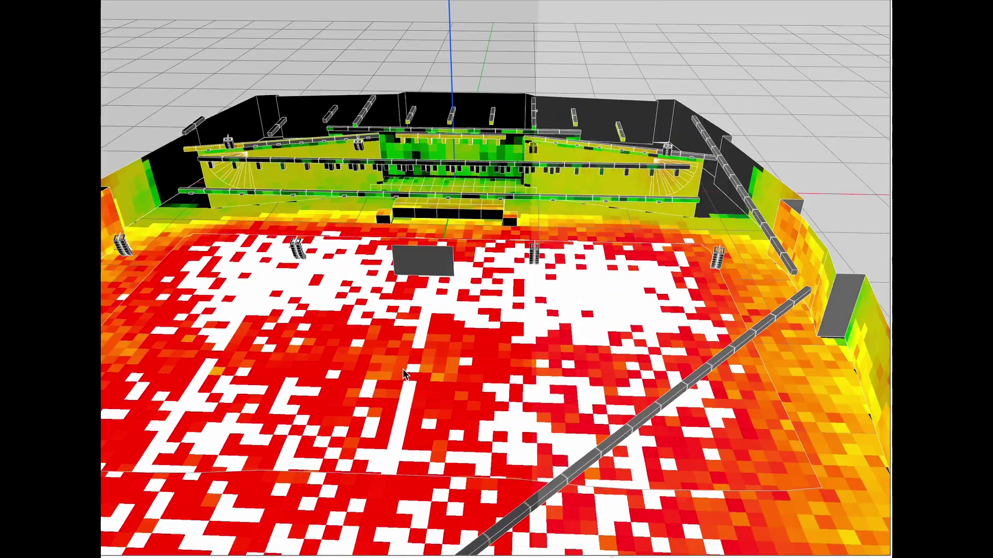
left_click_drag(403, 369, 465, 286)
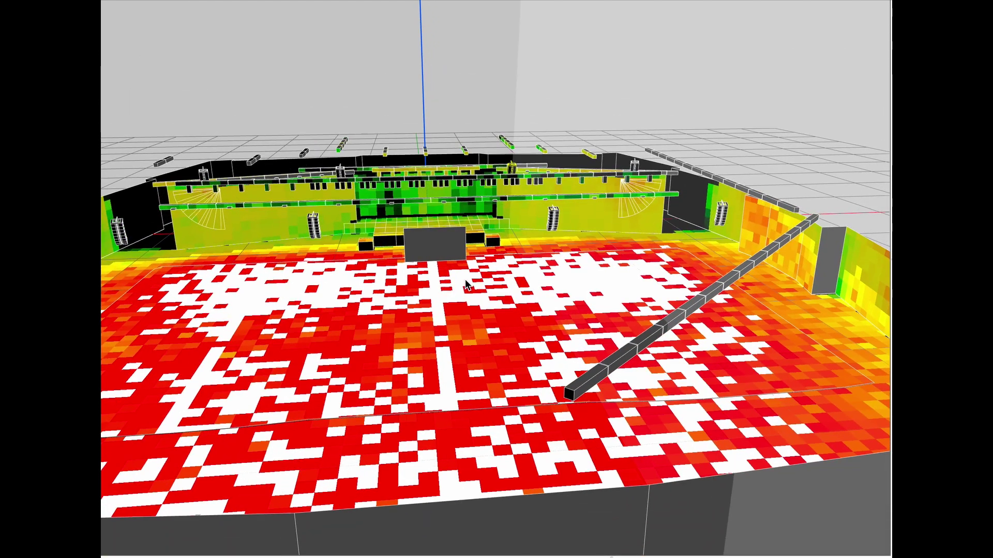
left_click_drag(371, 342, 271, 310)
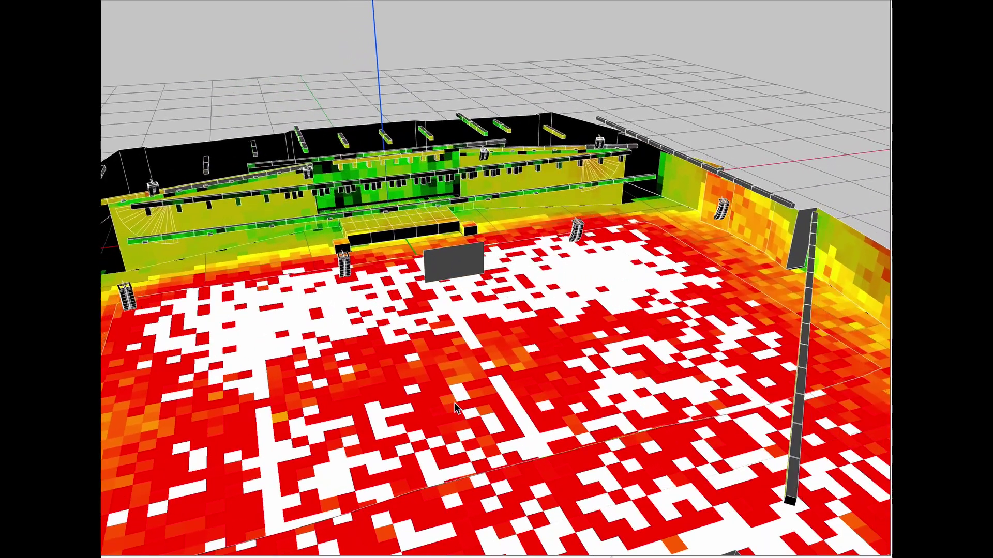